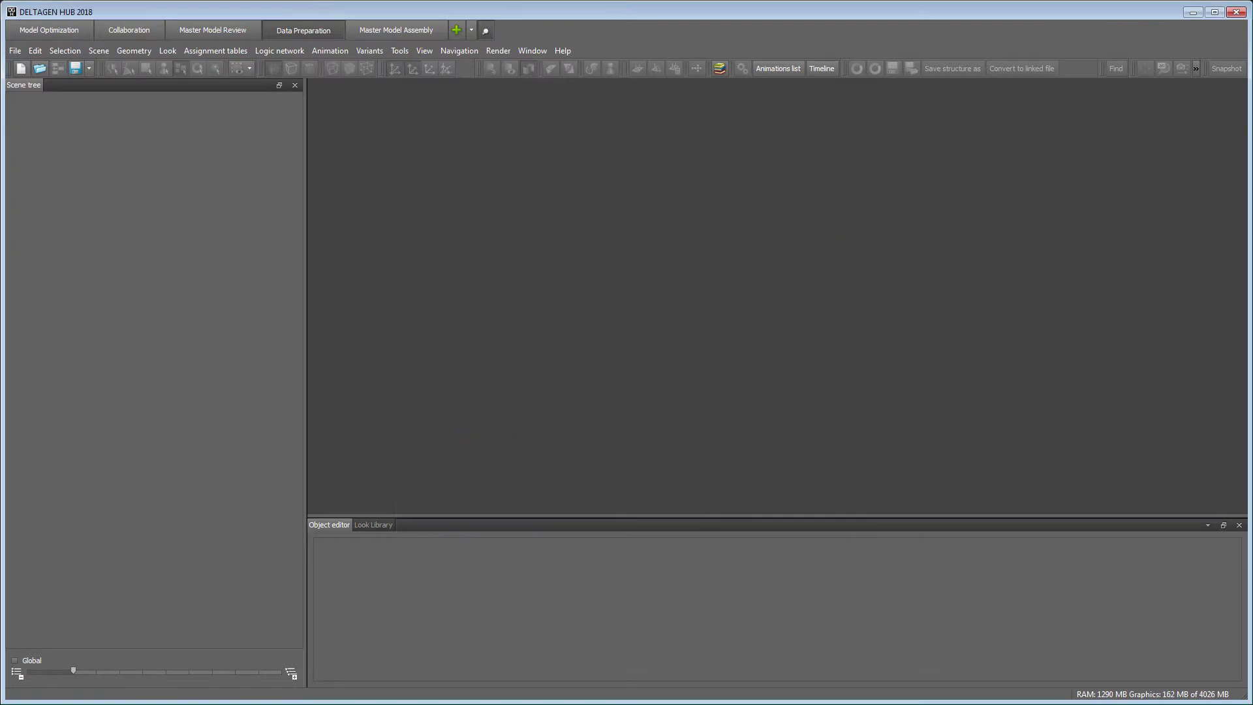
Open the 60-12 TBH ---.000.3xf model from the Export folder.
click(39, 67)
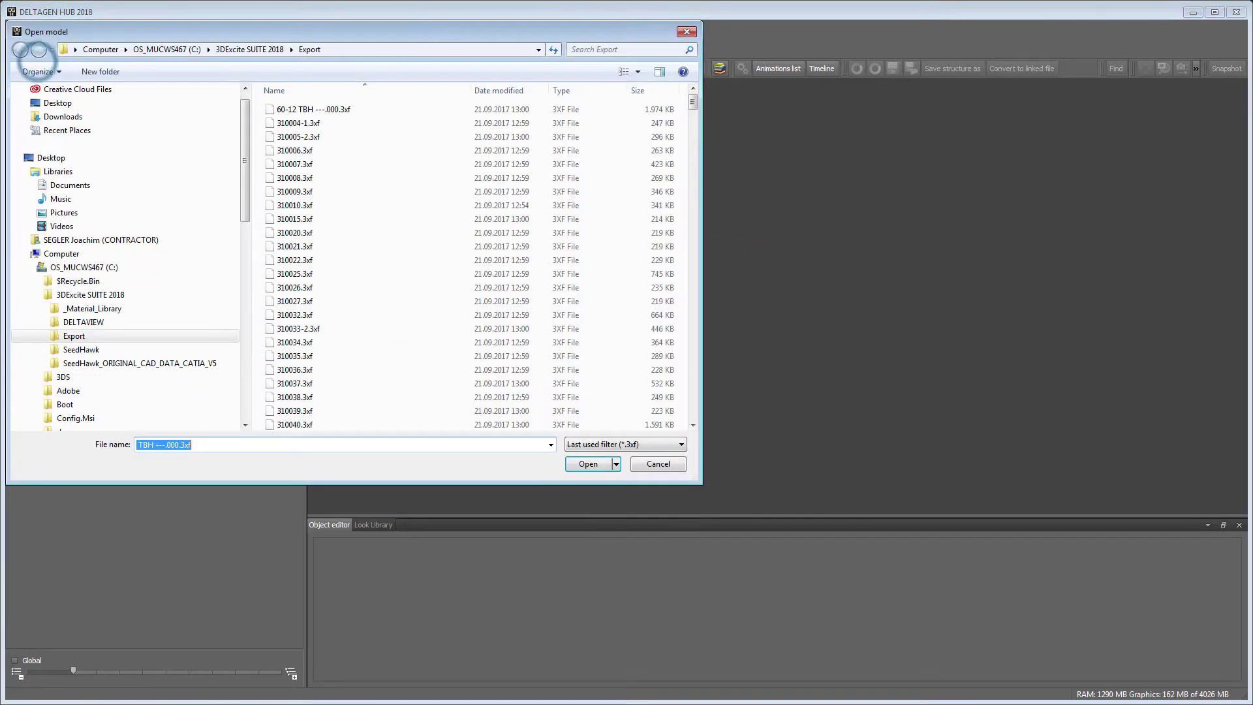
click(315, 108)
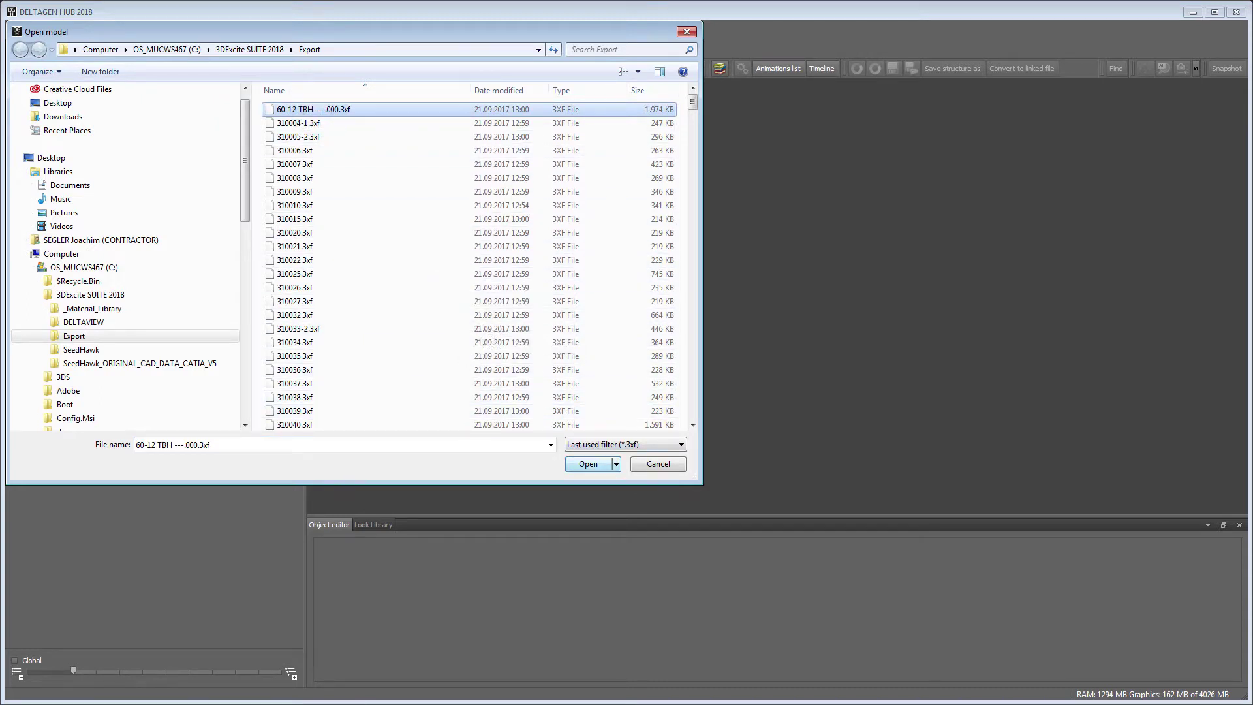
click(587, 463)
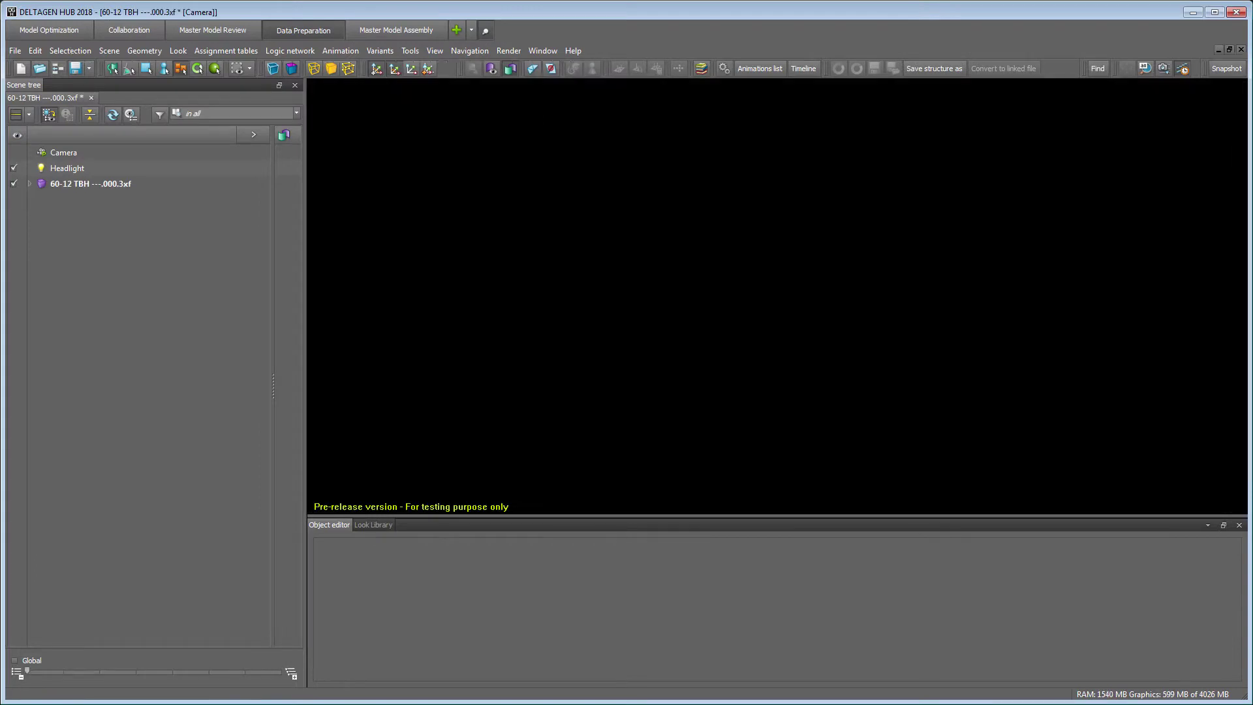
In Preferences, set File handling > Linked Files to load All linked files.
right_click(72, 183)
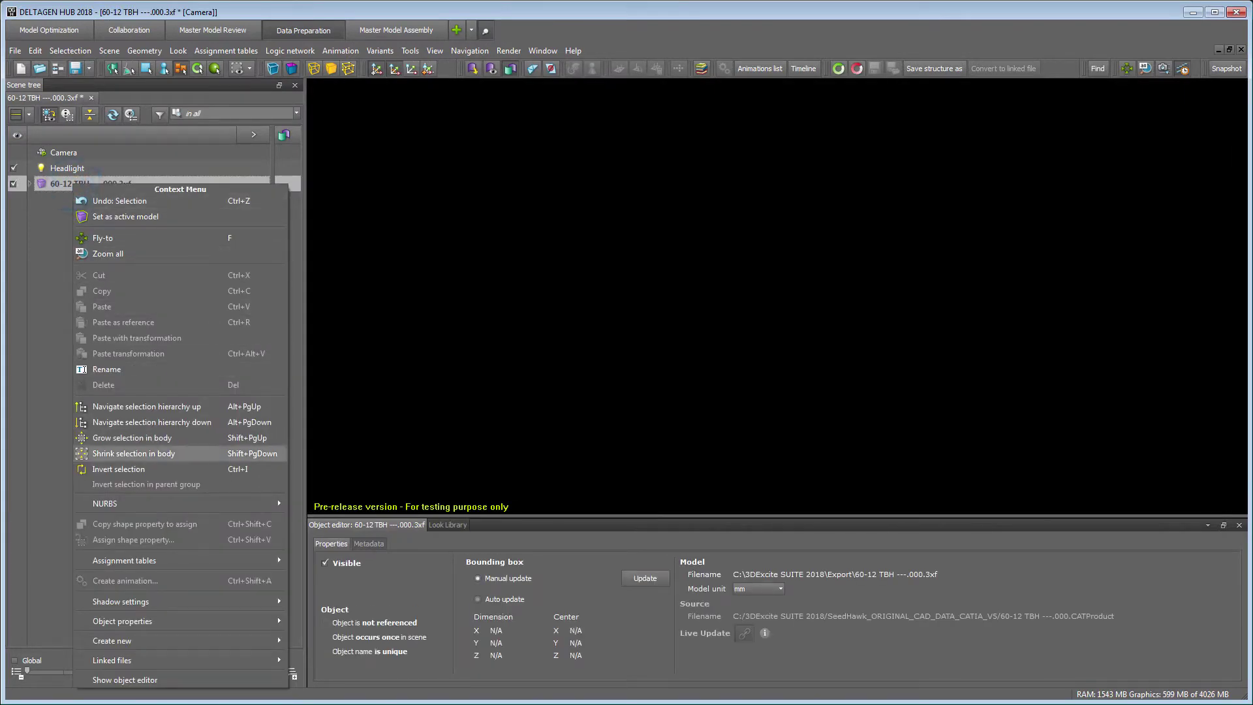
mouse_move(130, 659)
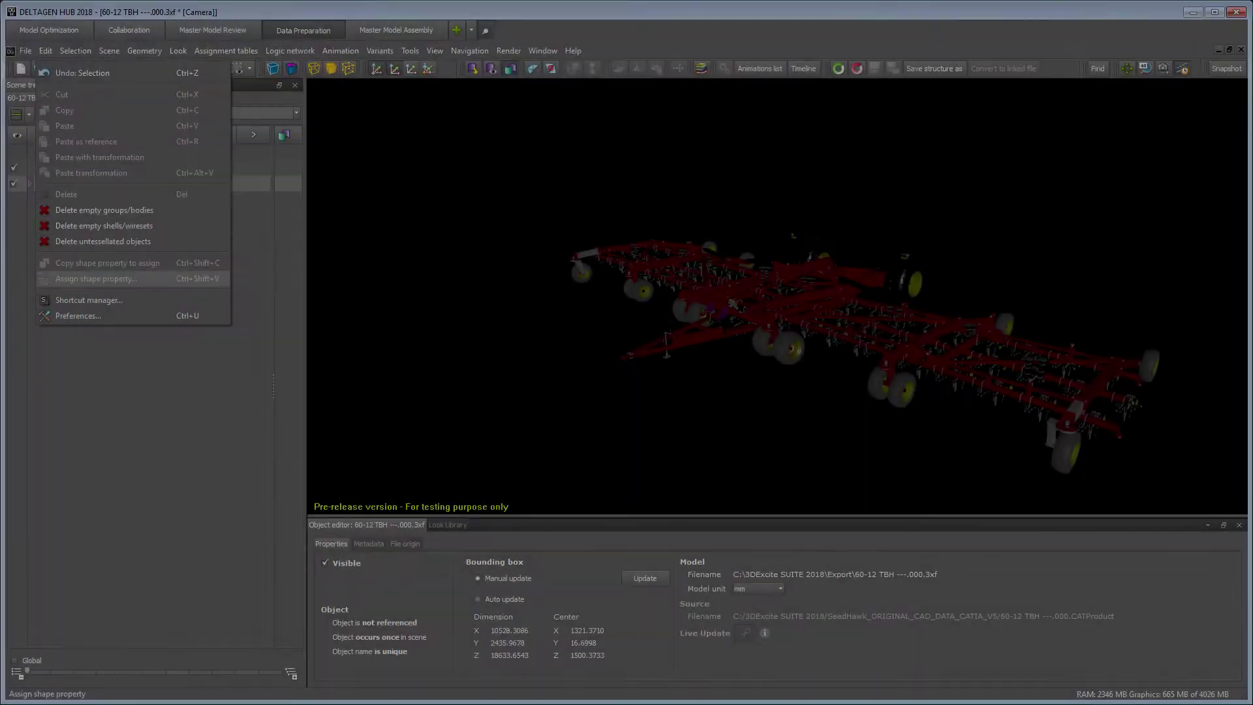
click(73, 315)
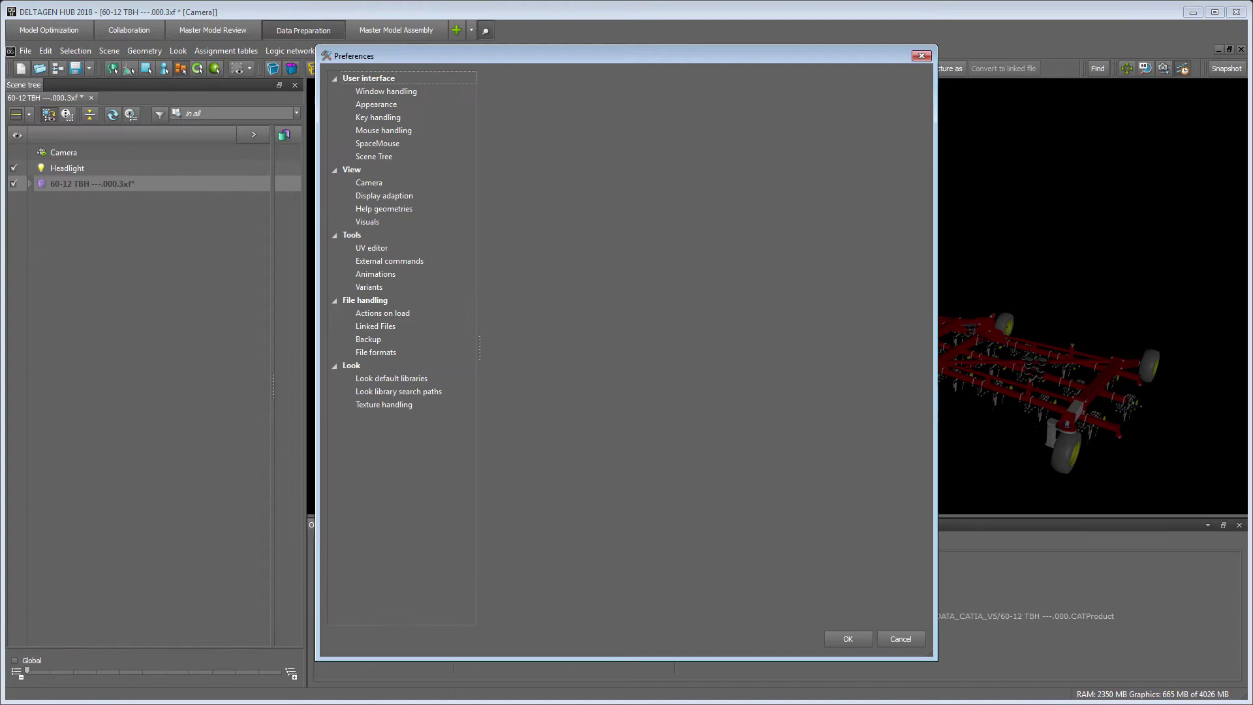
click(392, 324)
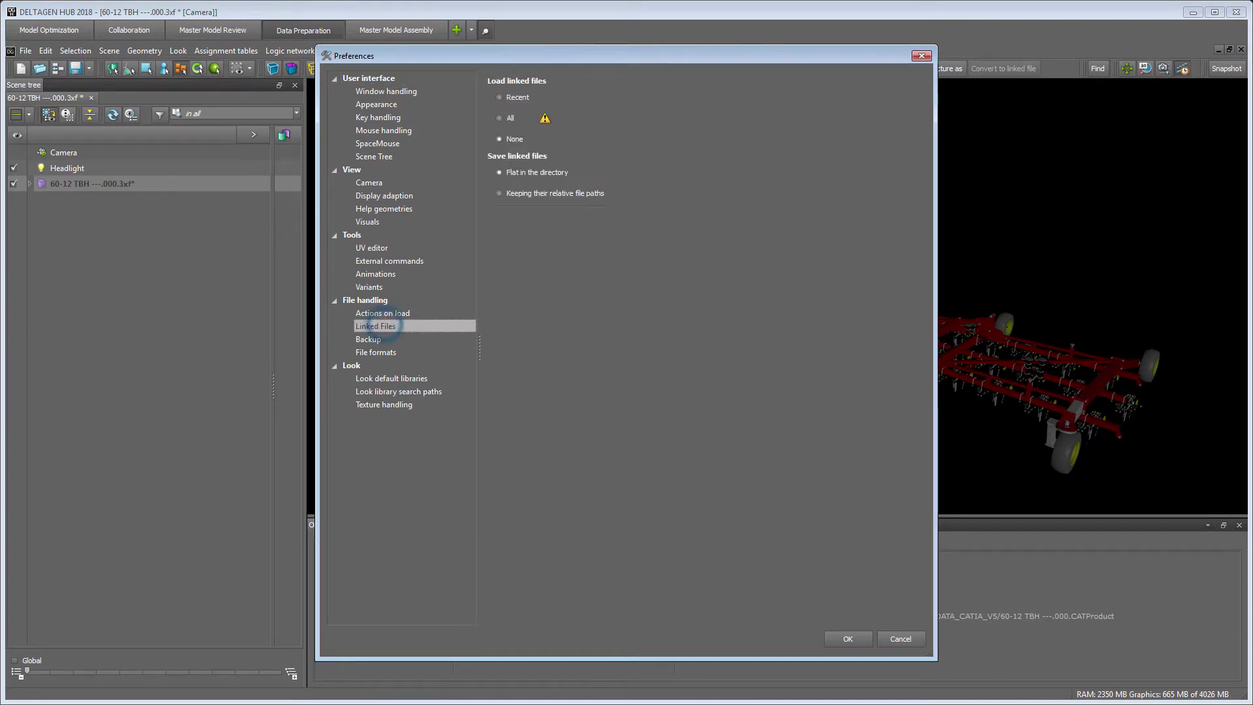
click(500, 118)
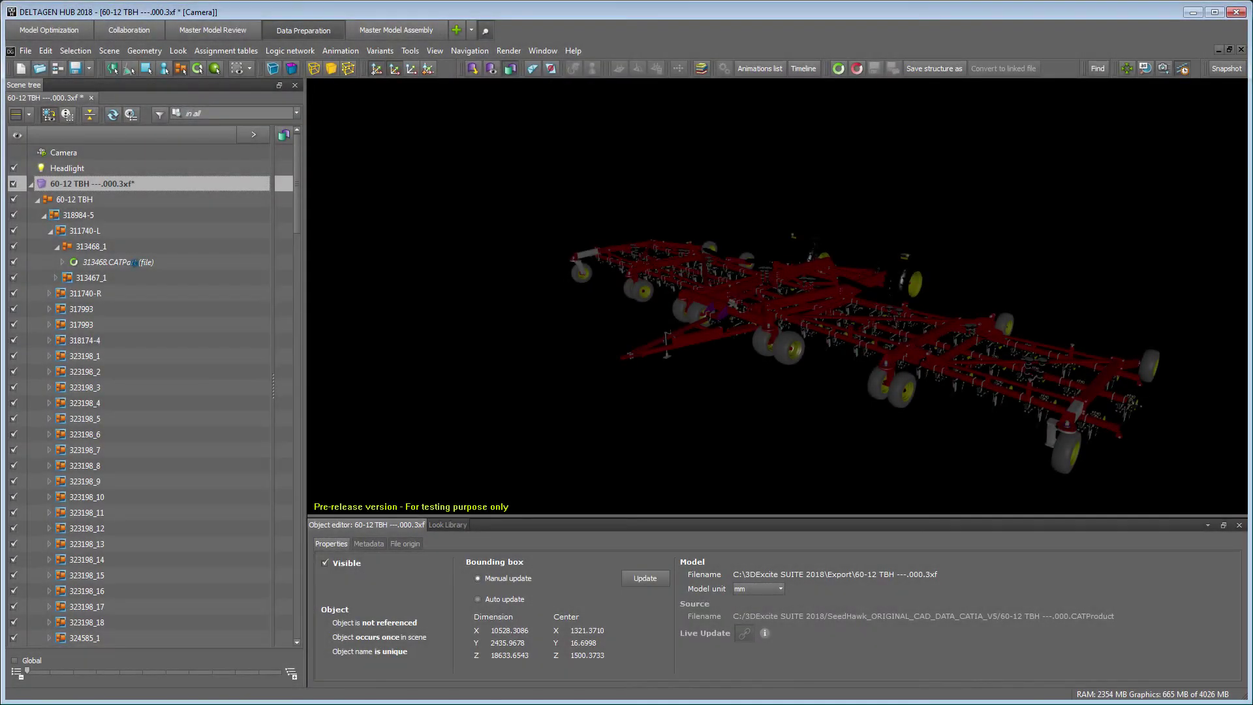
Highlight the 313468.CATPart wheel rim in the view and zoom out to the whole frame.
click(132, 263)
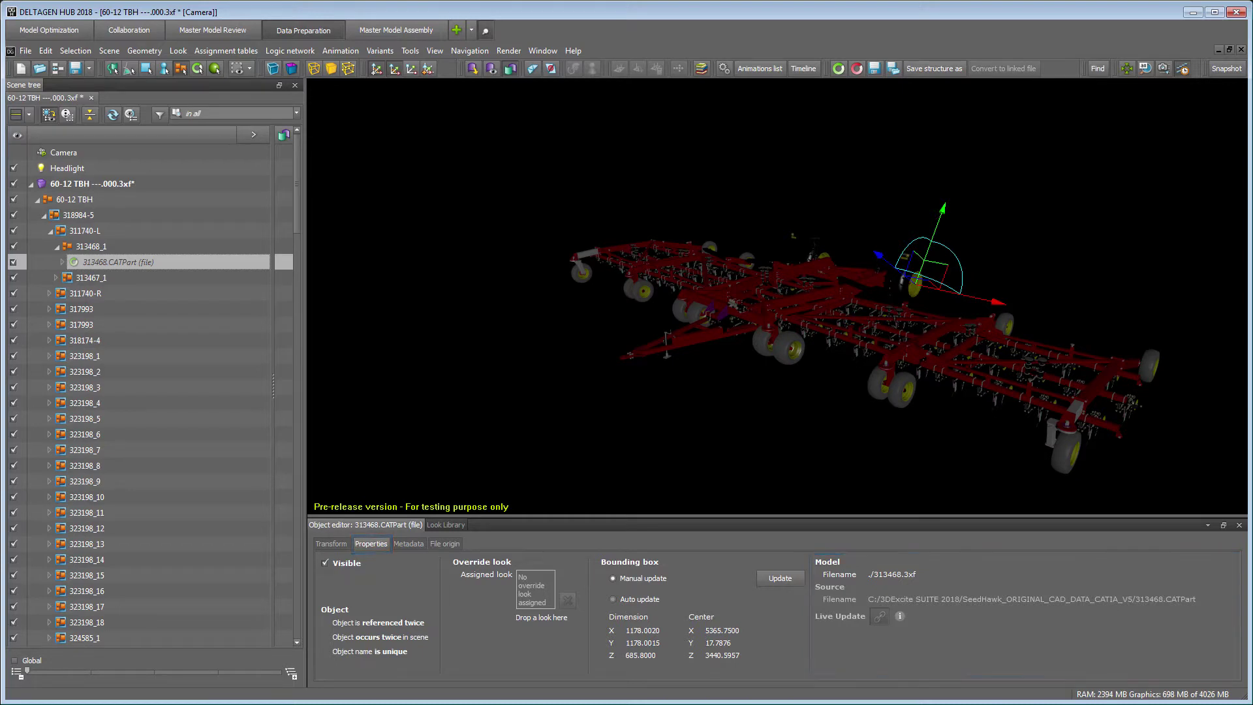
key(h)
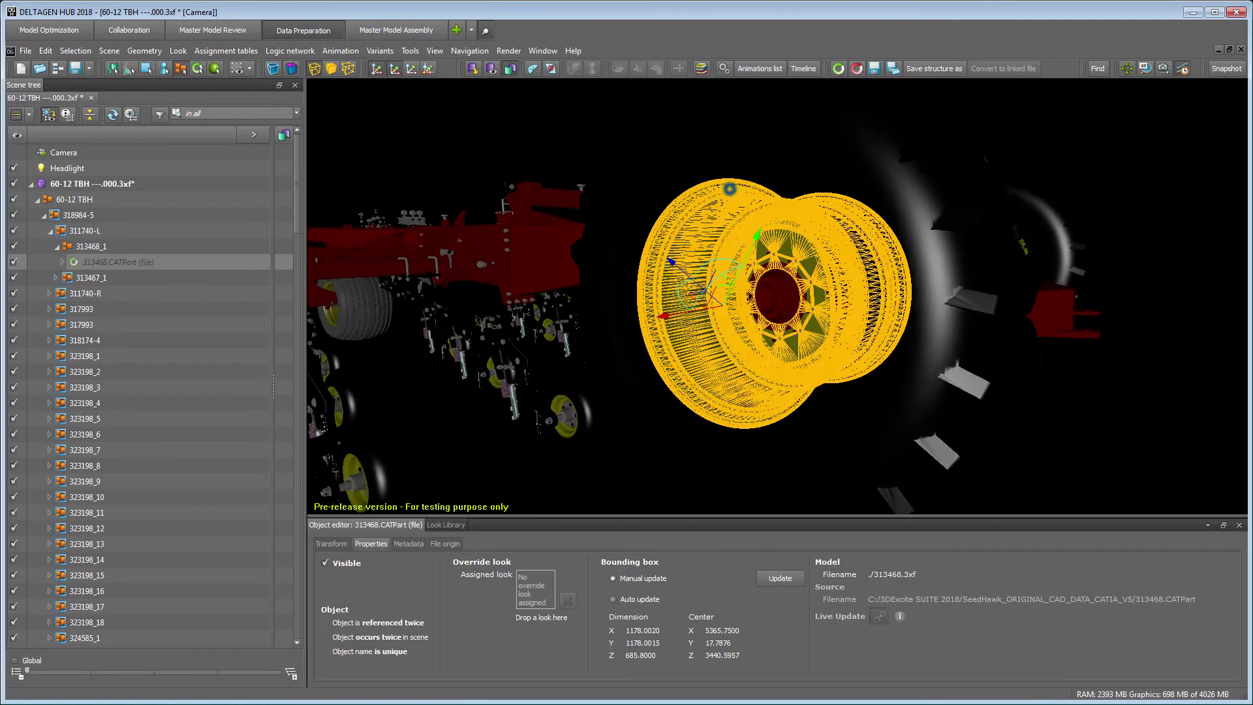
drag(929, 429, 929, 429)
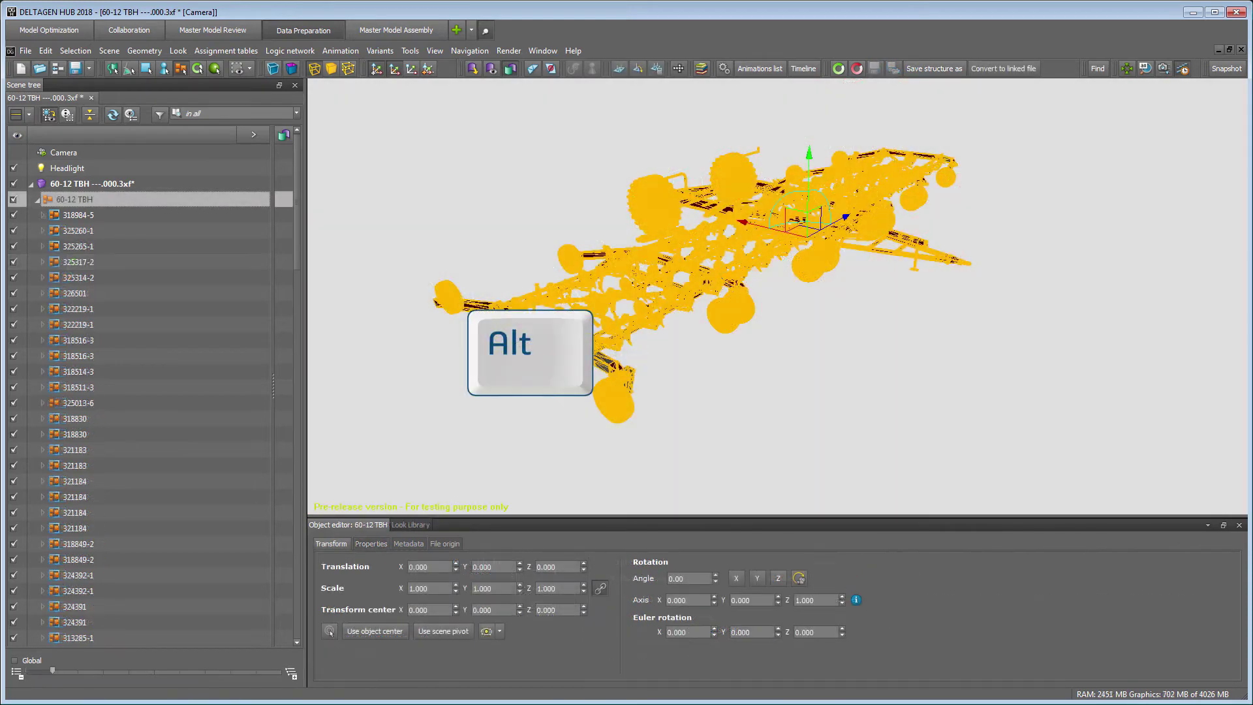
Group the selected parts and rename the new group_01 to Frame.
key(alt+g)
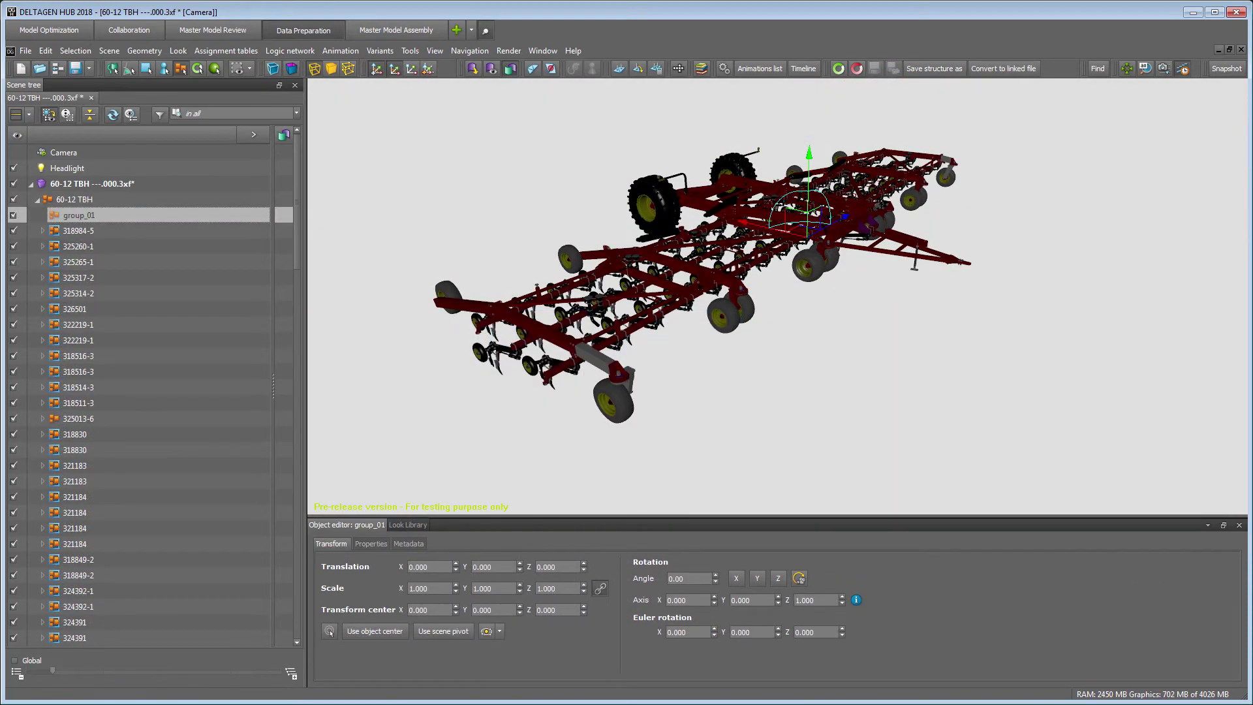
click(83, 214)
key(F2)
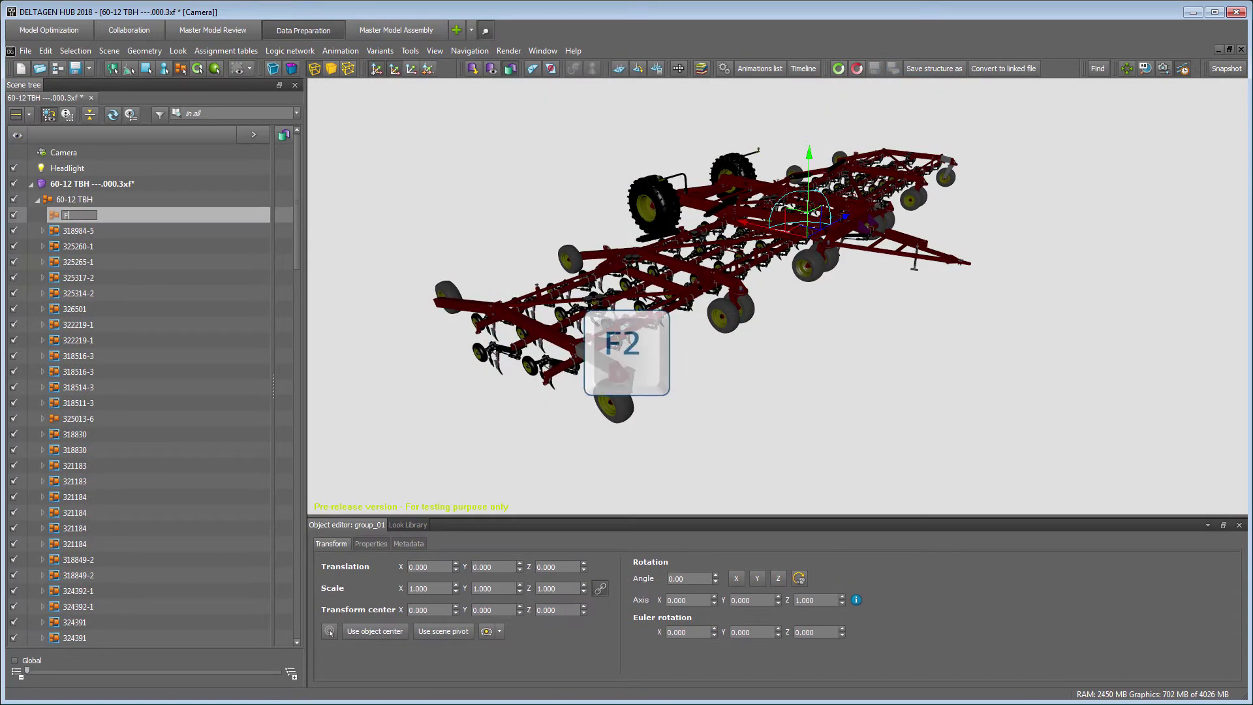
text(Fiame)
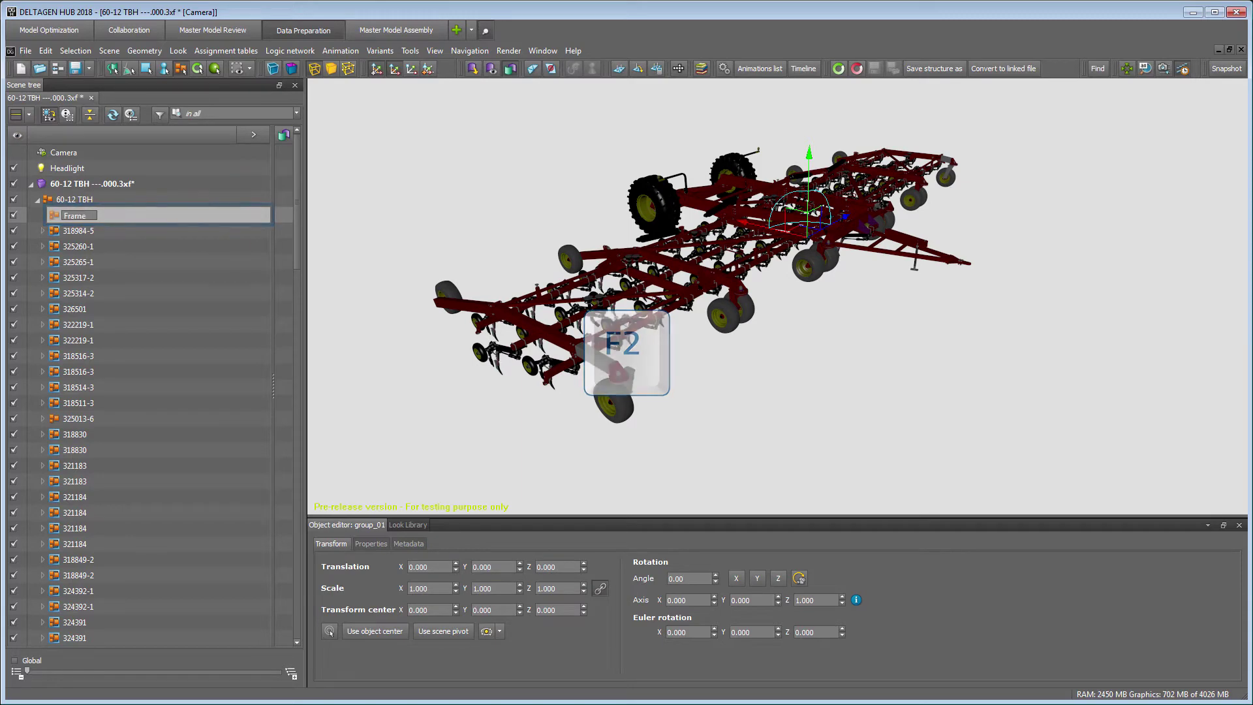
key(Return)
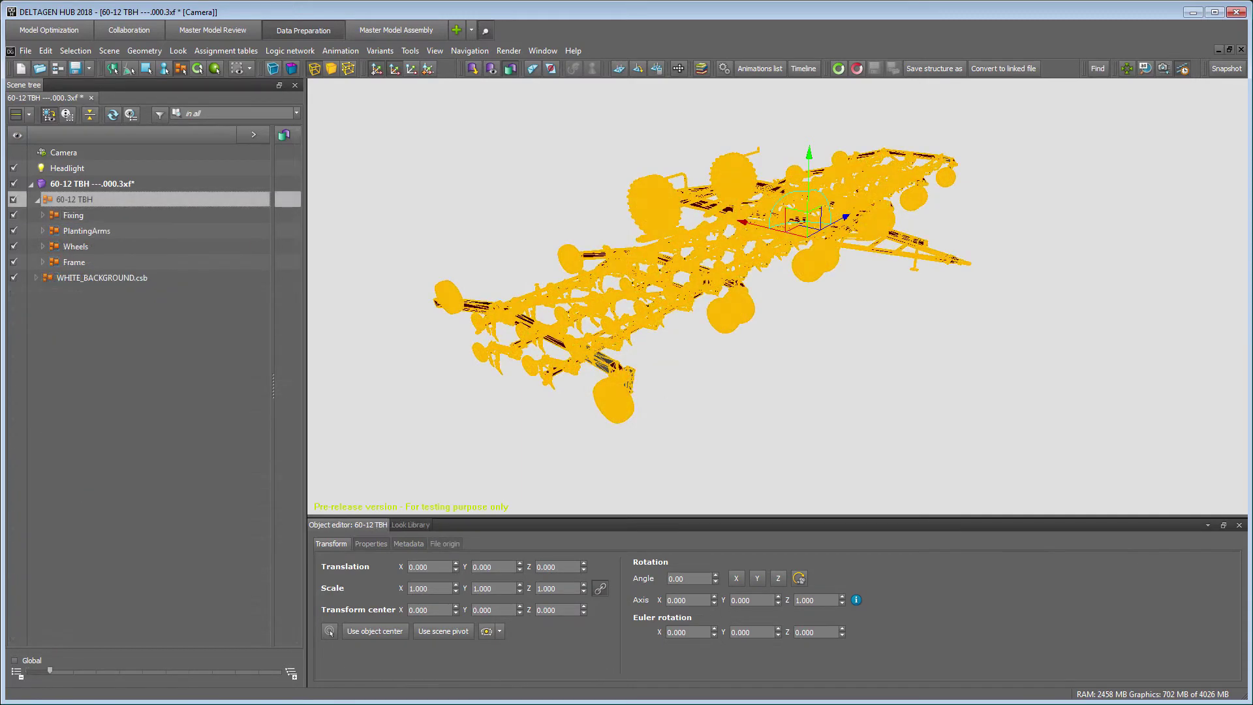
Check the parts in the Fixing, PlantingArms, Wheels and Frame groups, then clear the selection.
click(78, 214)
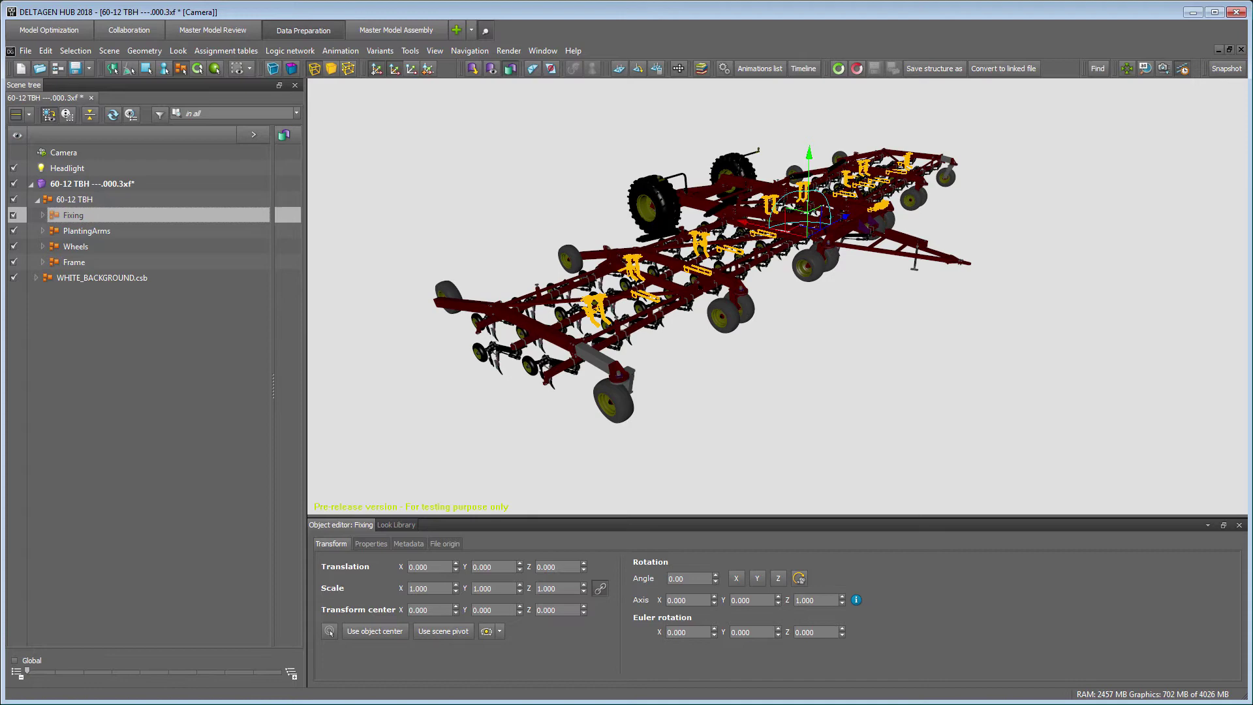
click(81, 230)
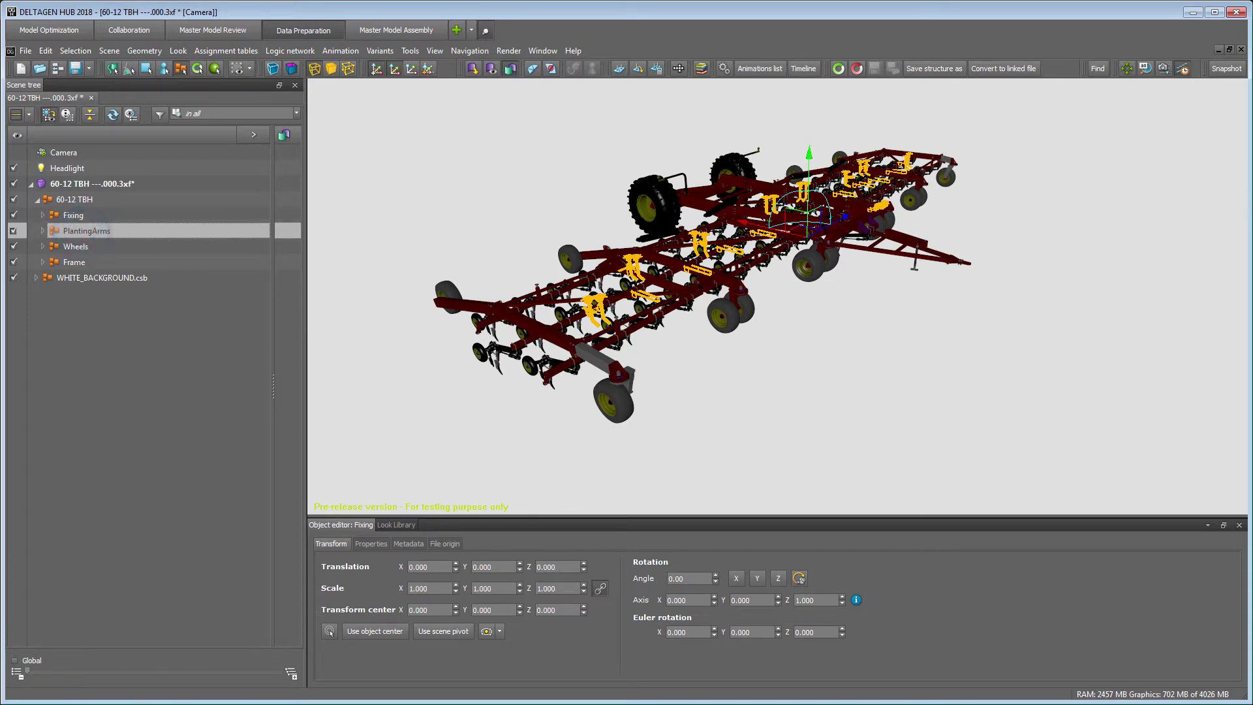
click(76, 246)
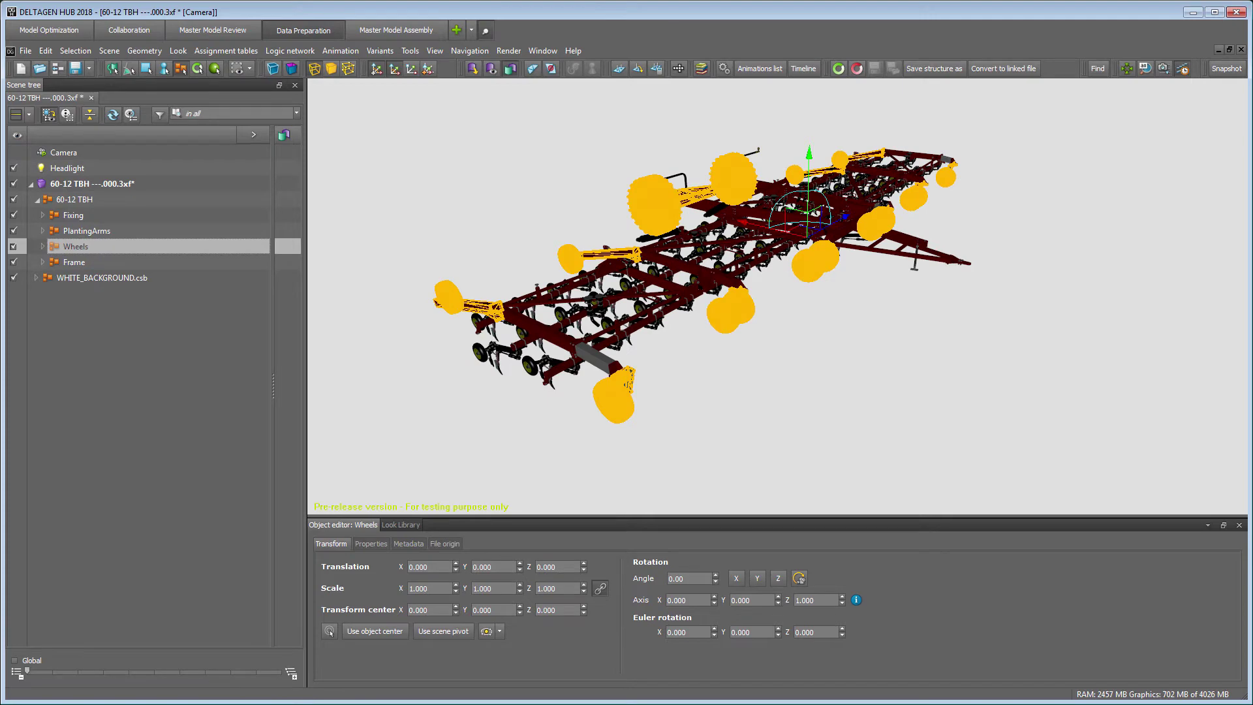
click(74, 262)
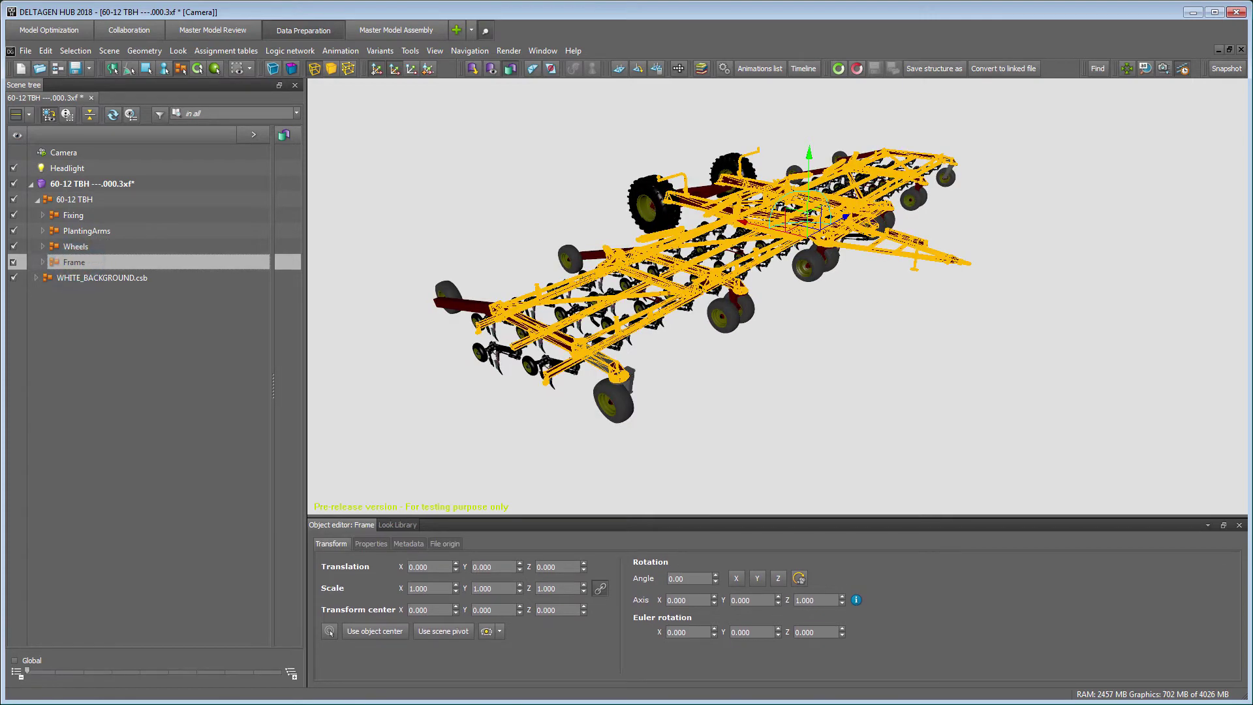
click(81, 311)
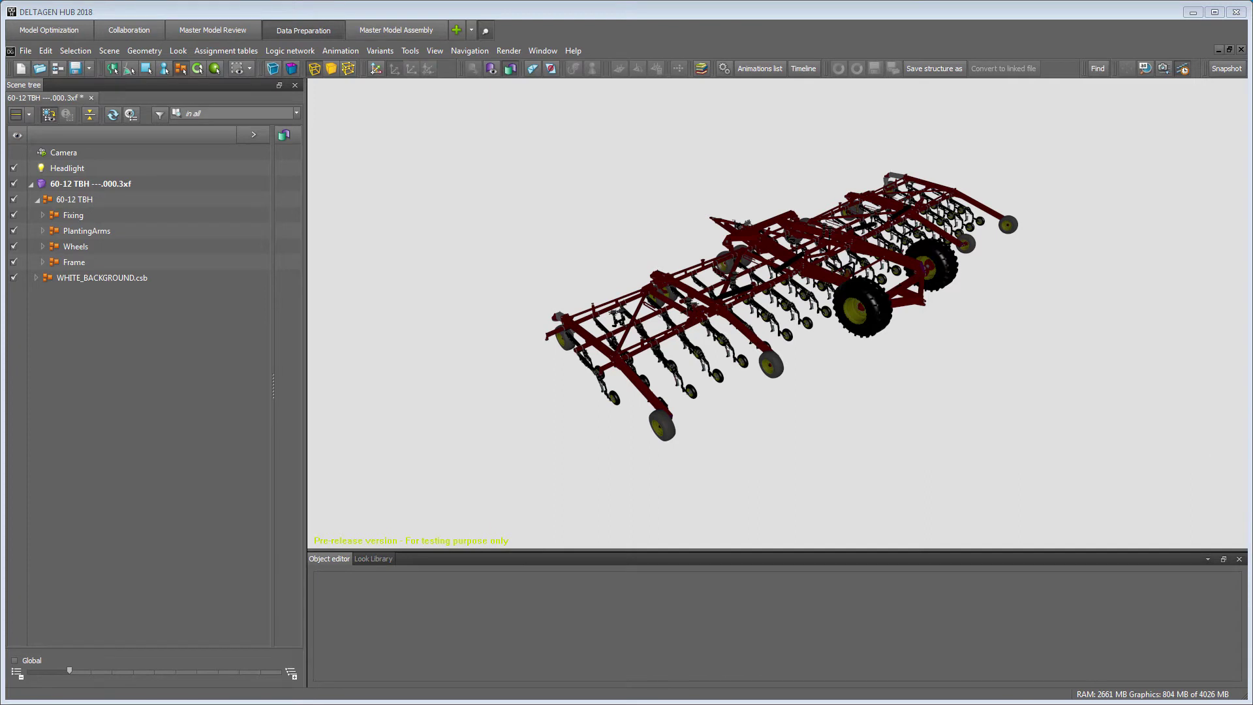
Open the Jacketing configurator panel and select the Wheels group.
click(543, 50)
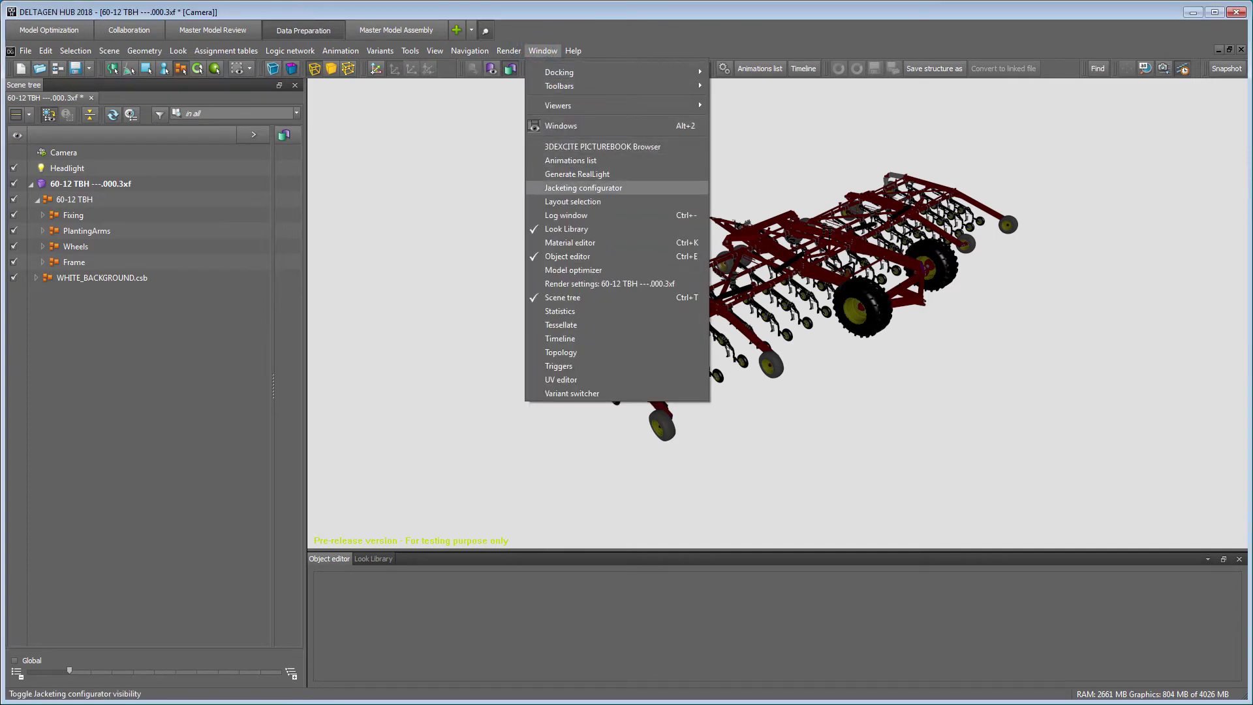
click(640, 188)
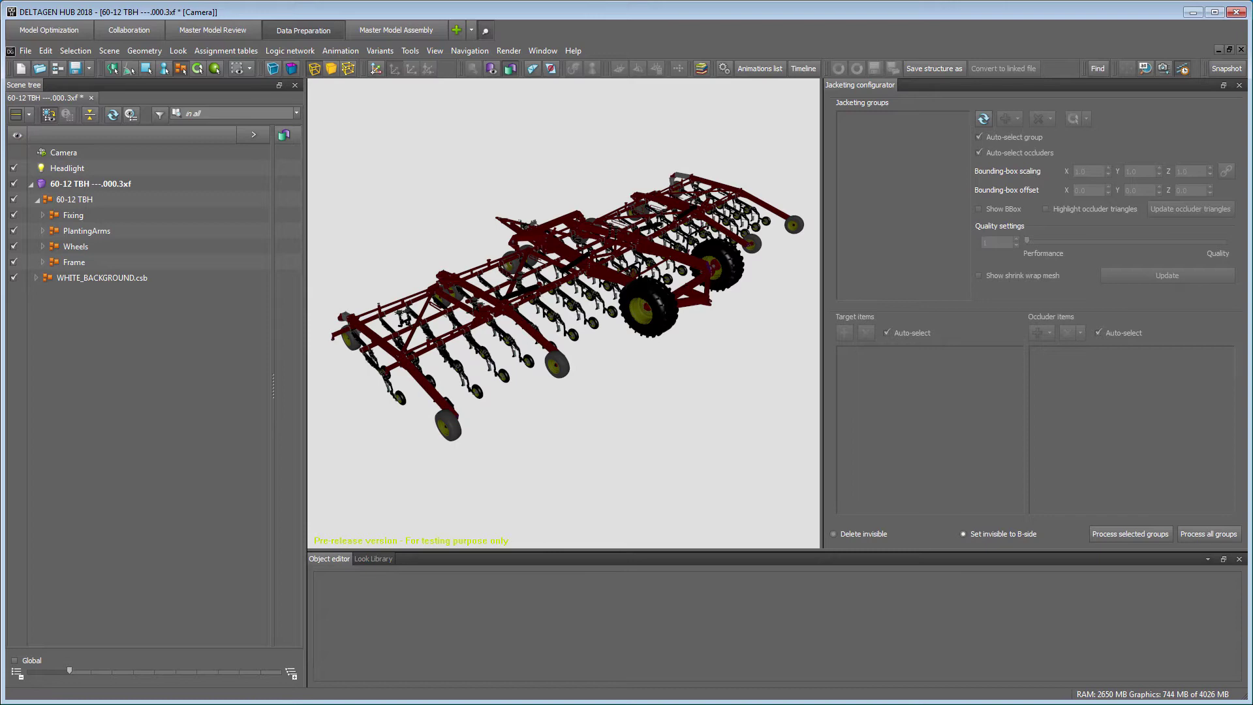
click(75, 246)
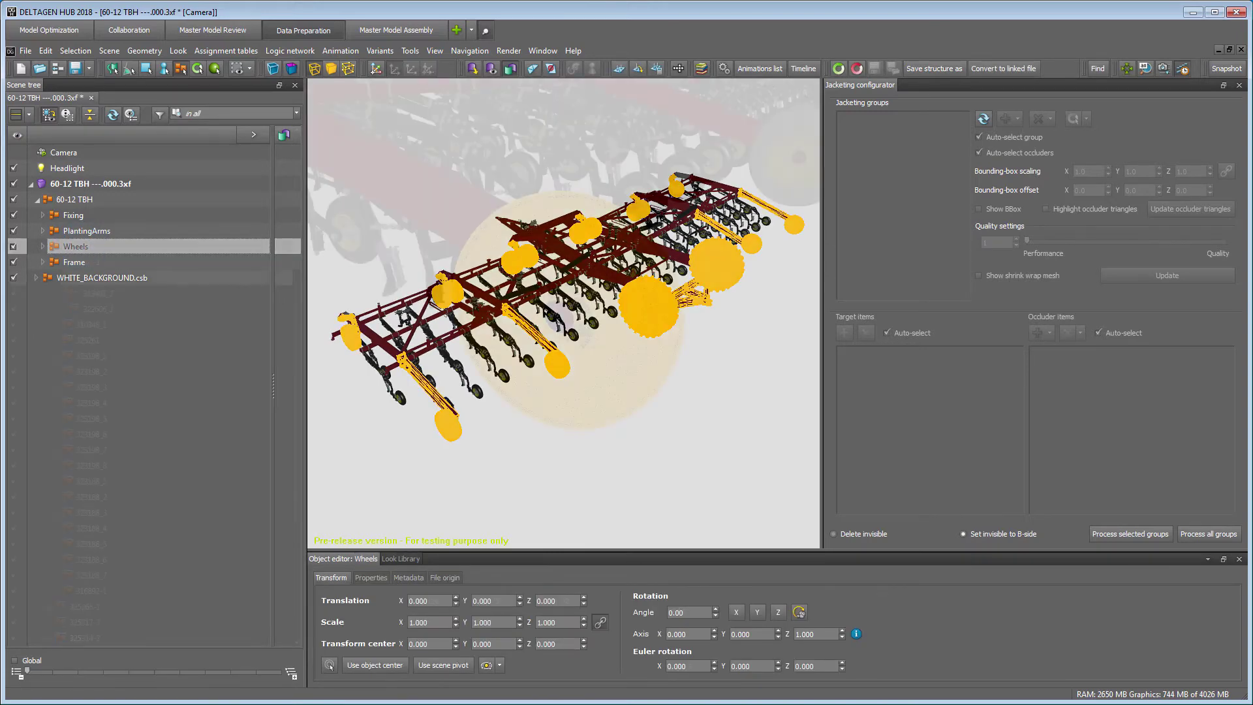
Create New Jacketing group_0 and add the big wheel 322605 as its target item.
double_click(649, 304)
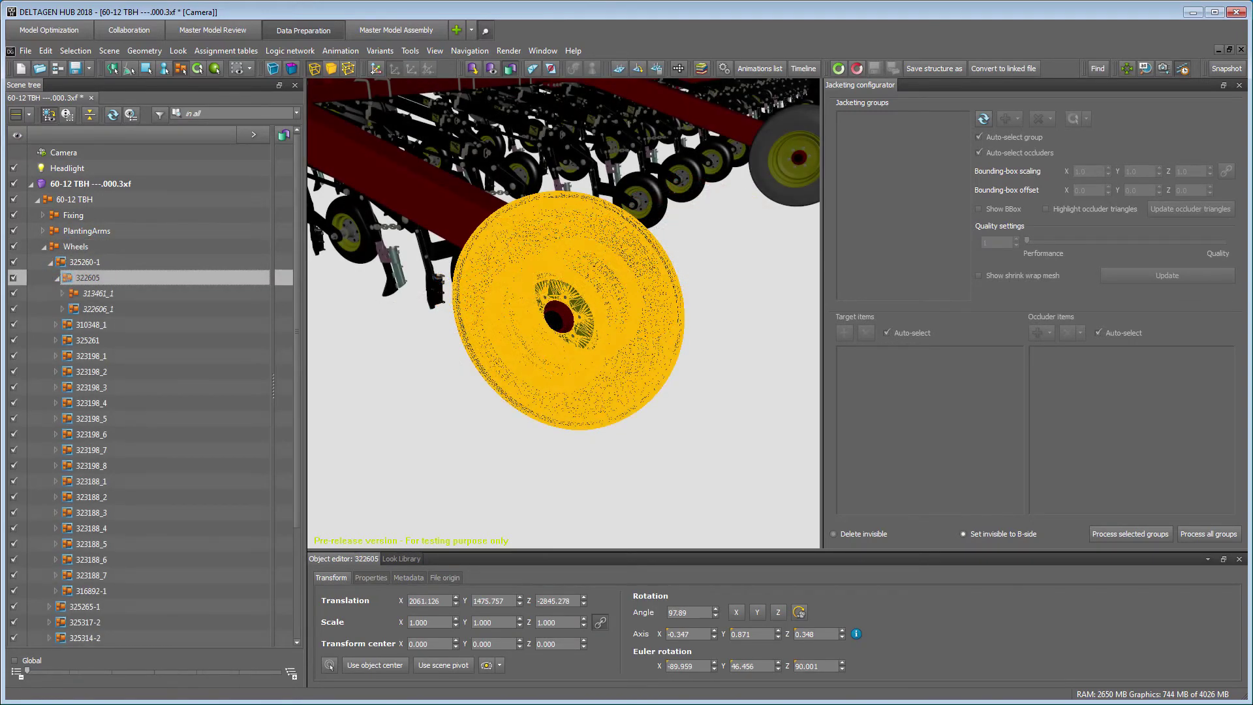
click(984, 119)
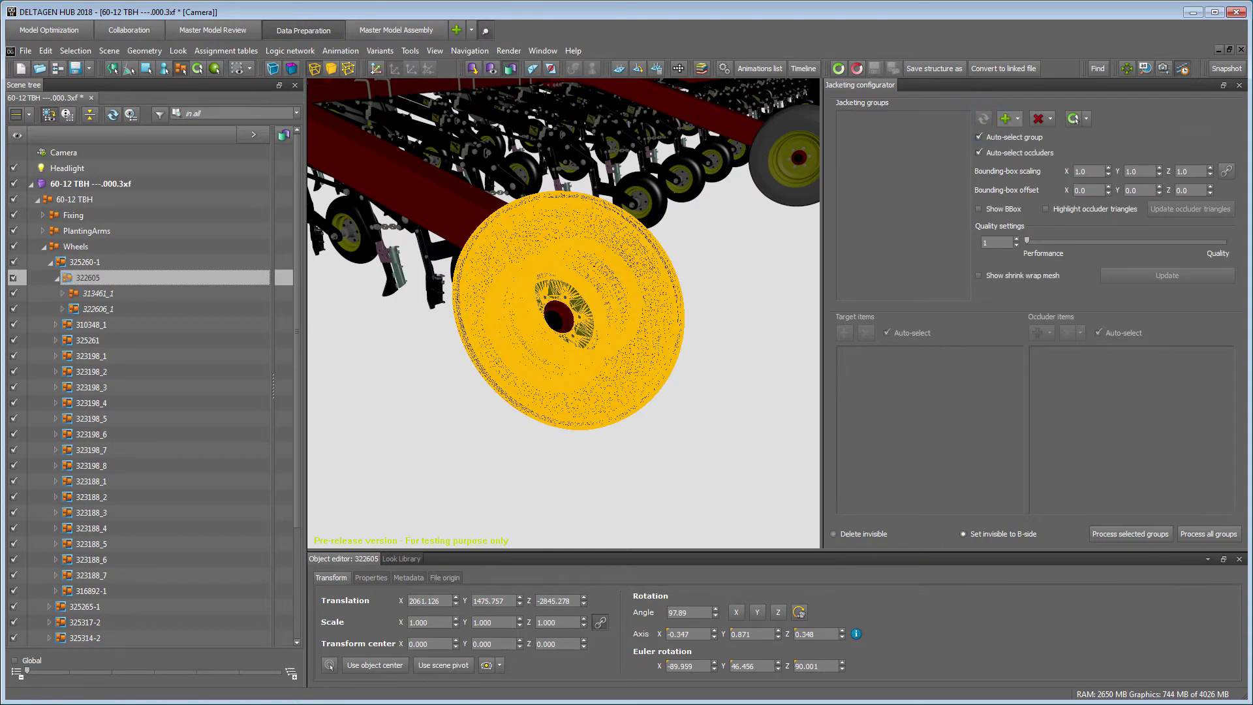
click(1008, 118)
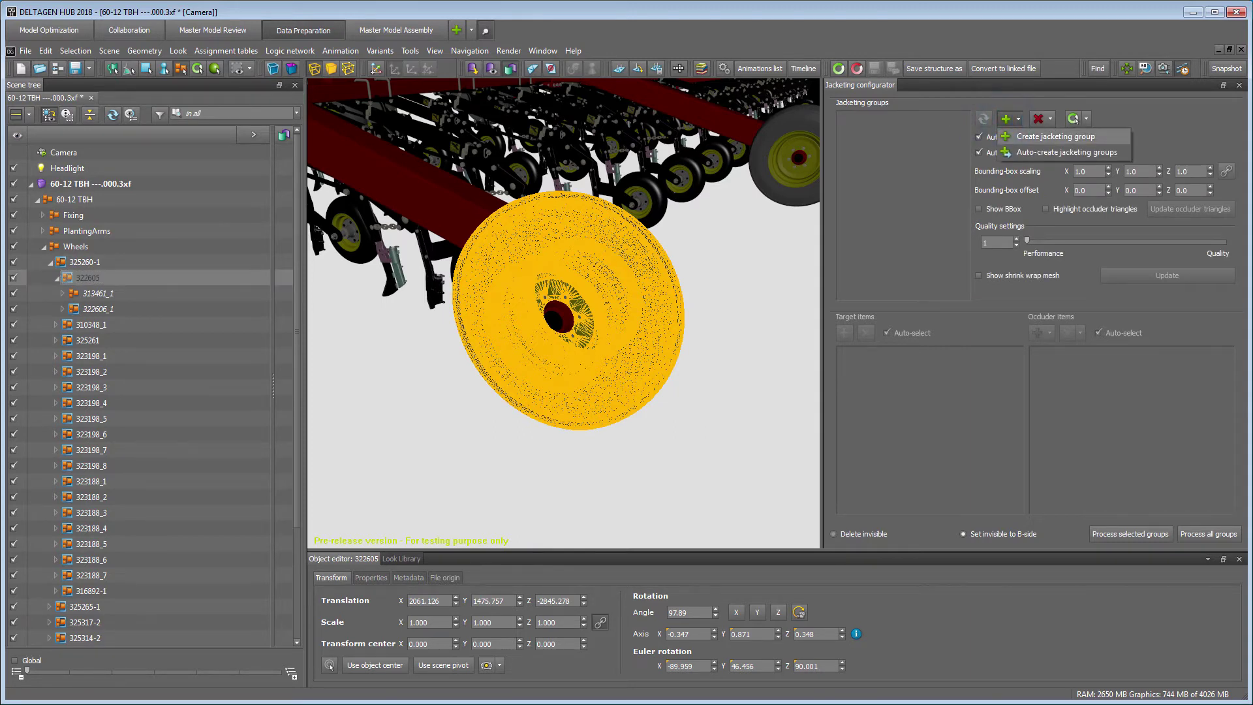
click(1055, 136)
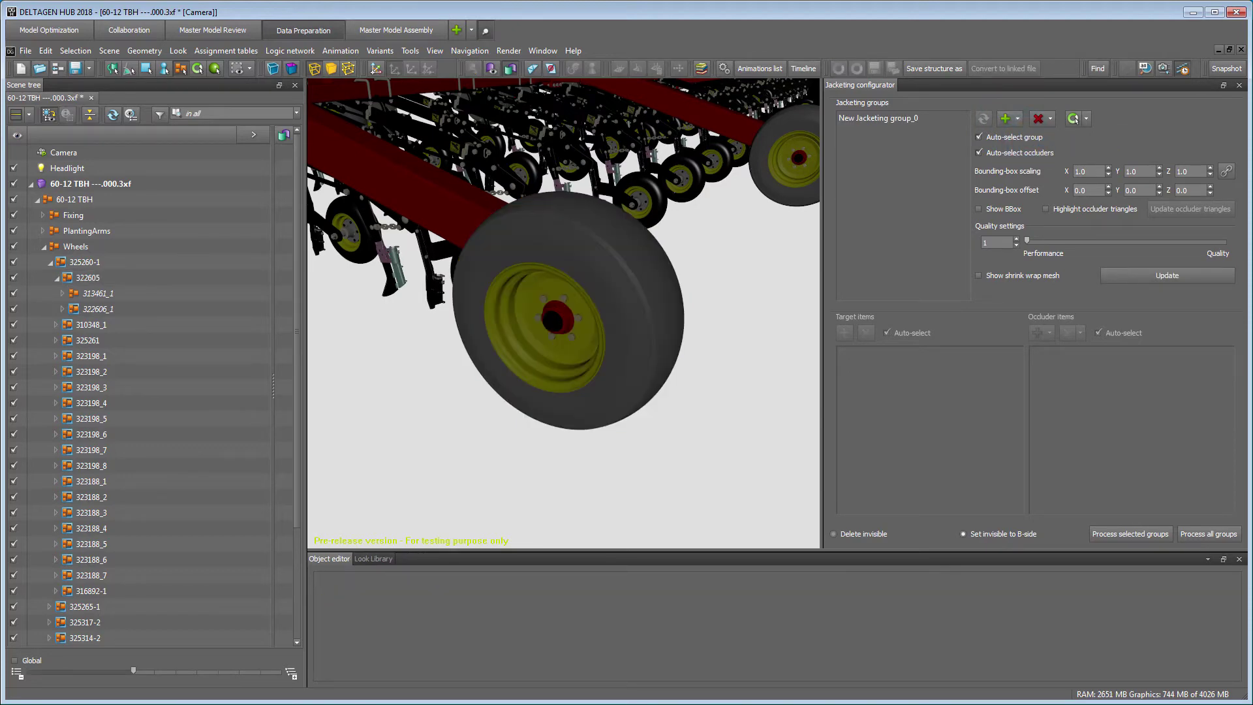
click(907, 118)
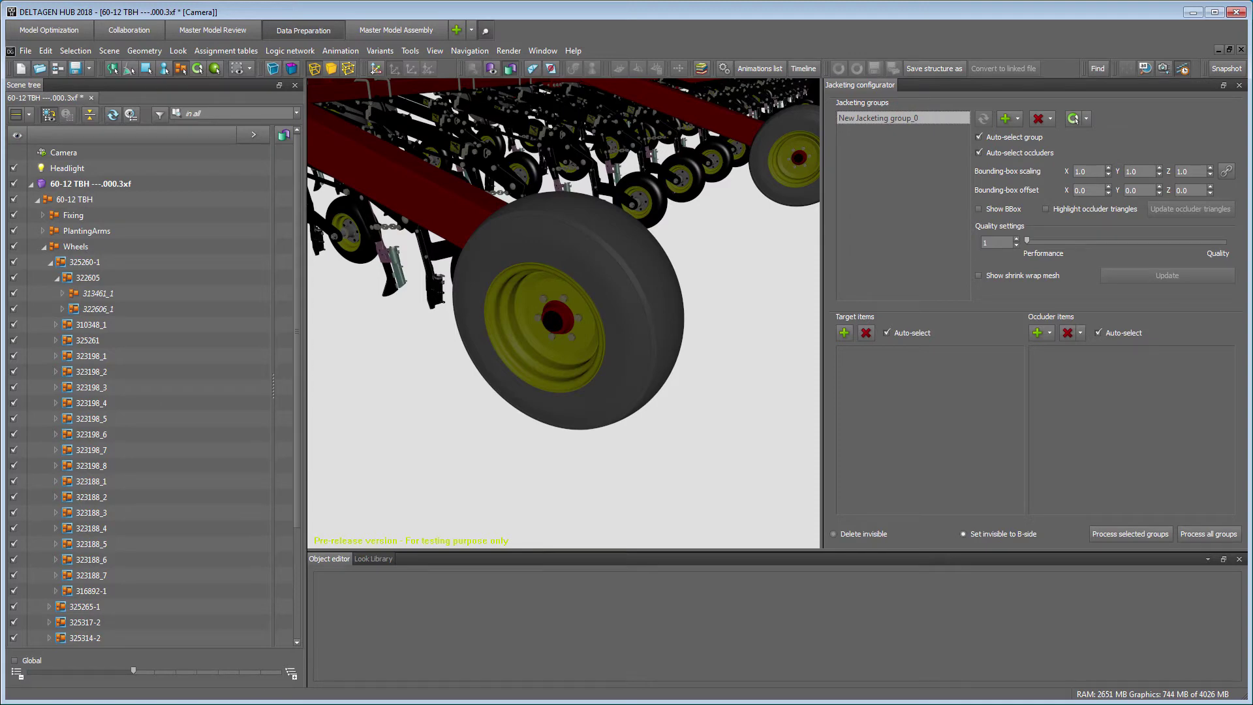
click(115, 277)
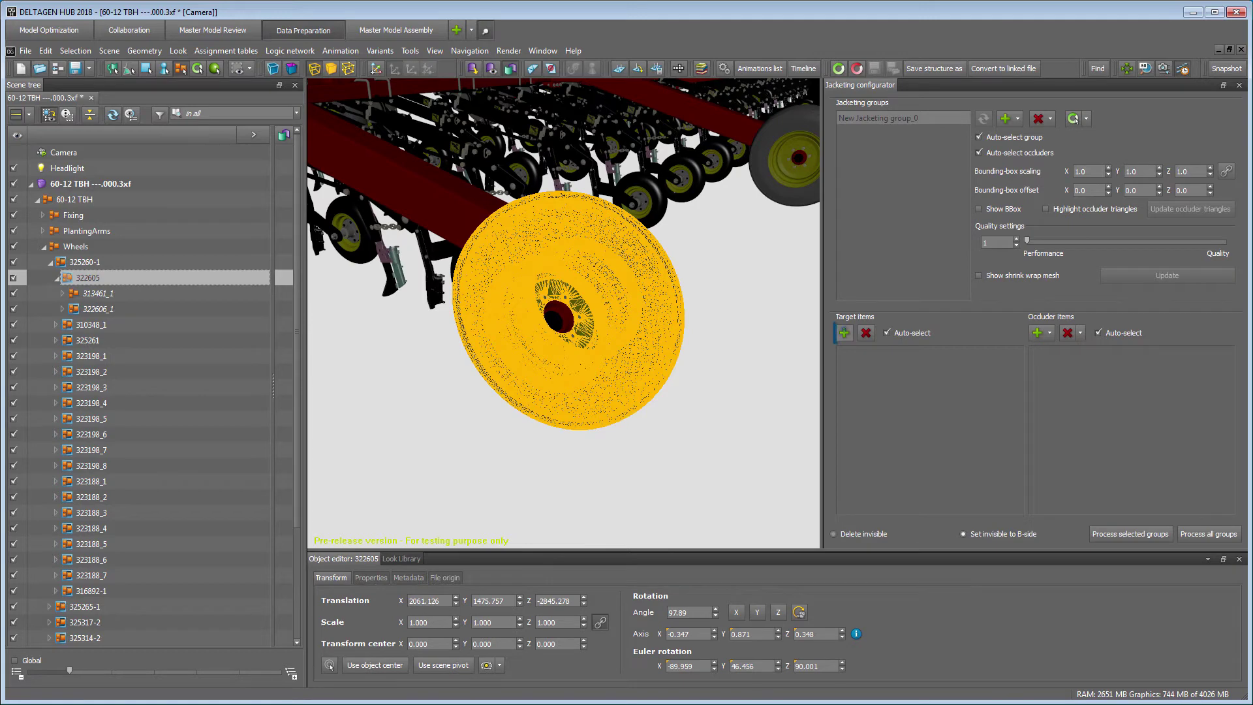
click(844, 333)
Auto-detect the occluders for New Jacketing group_0 and process the group.
click(1038, 333)
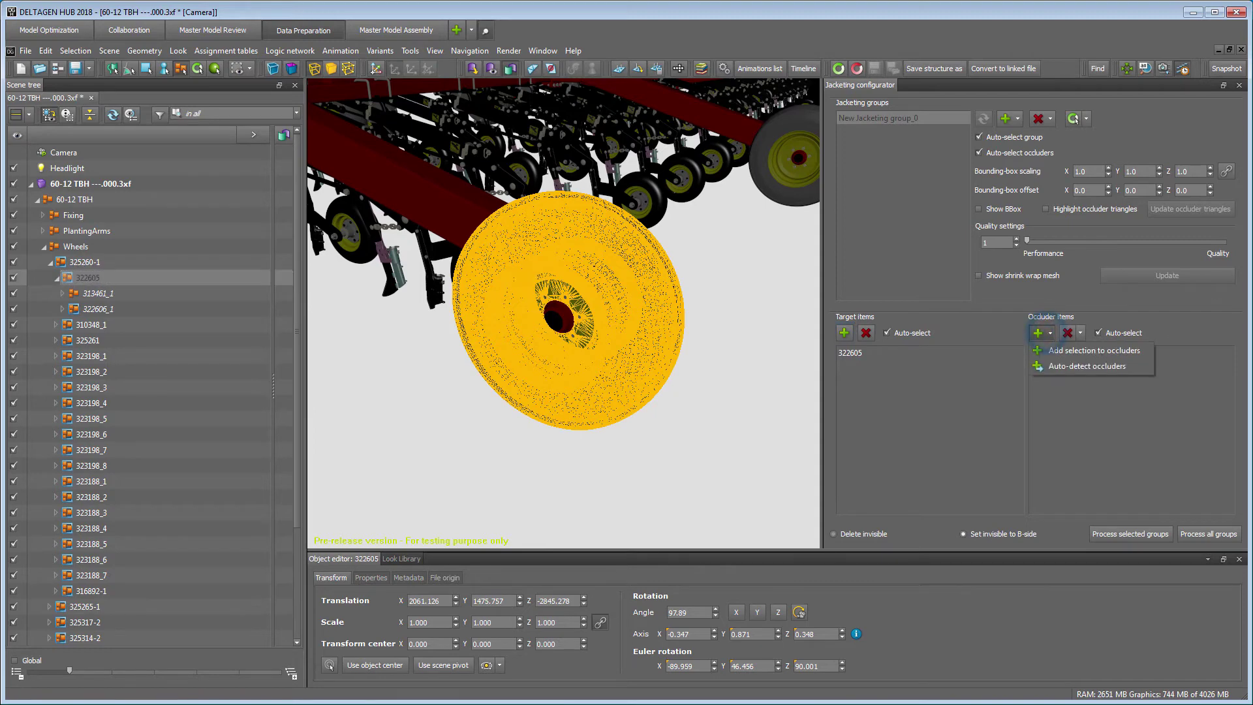
click(1067, 366)
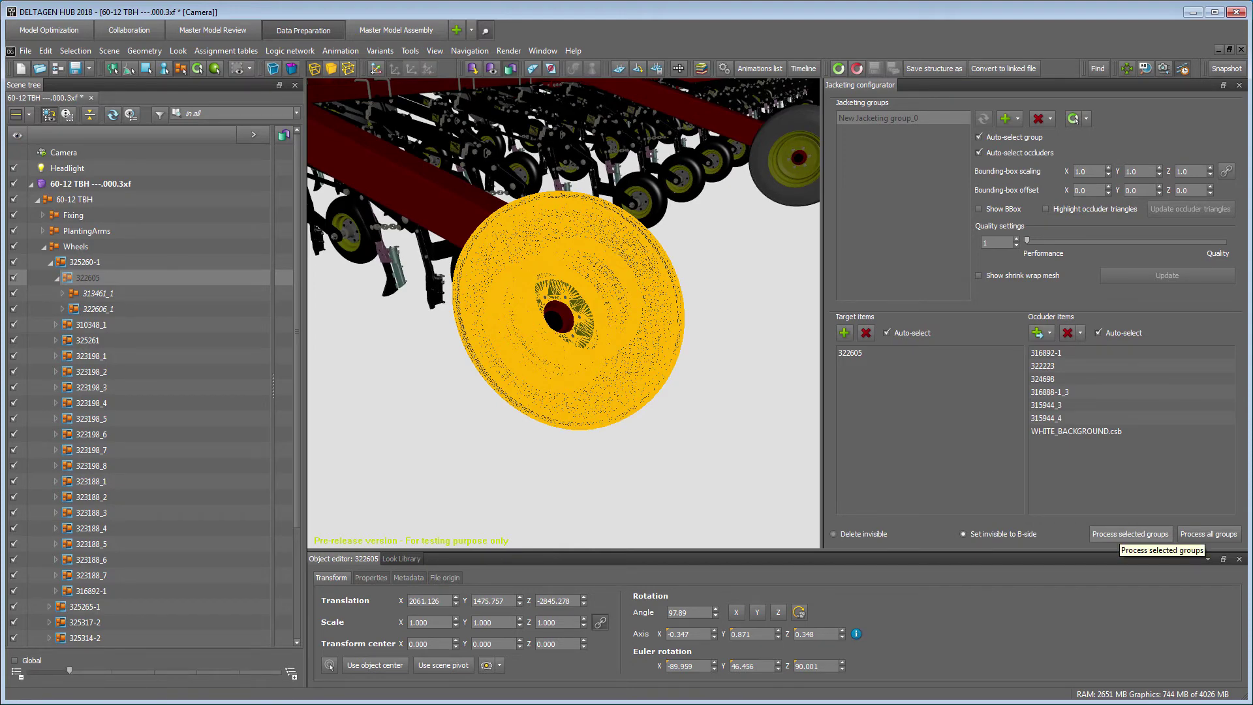
click(1129, 534)
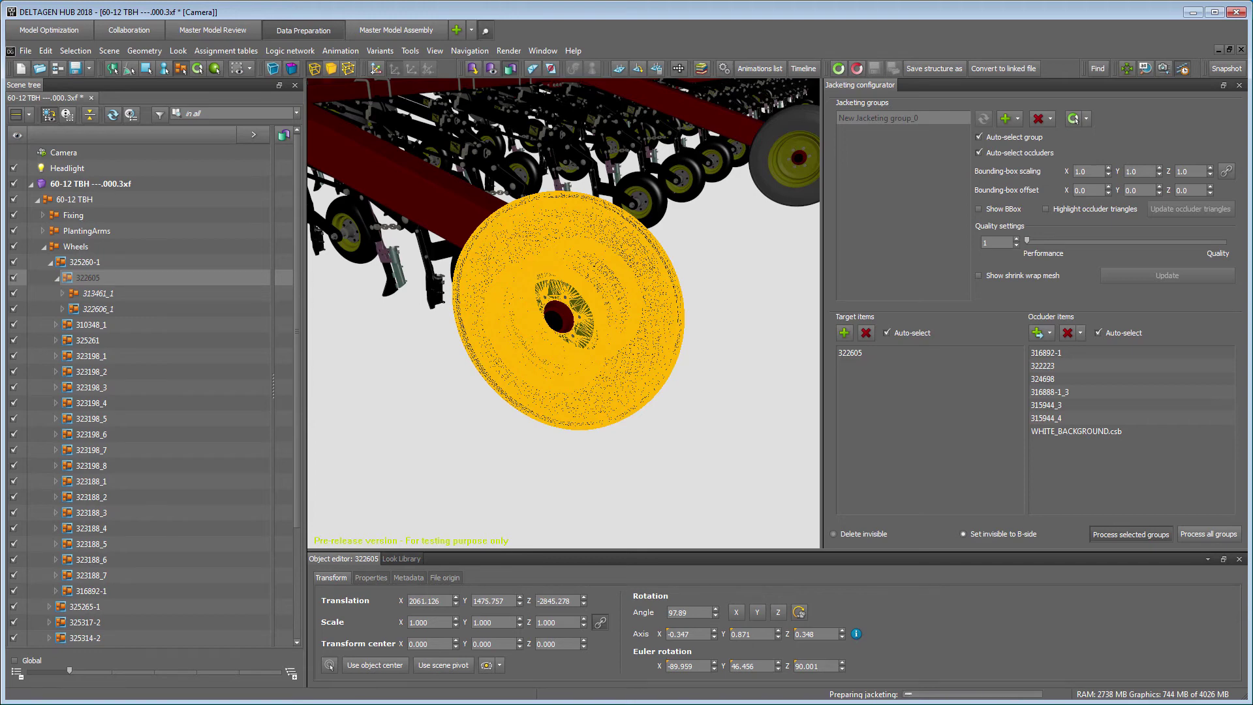
Highlight the jacketed wheel's B-sides, then switch the view to show A-sides only.
click(435, 50)
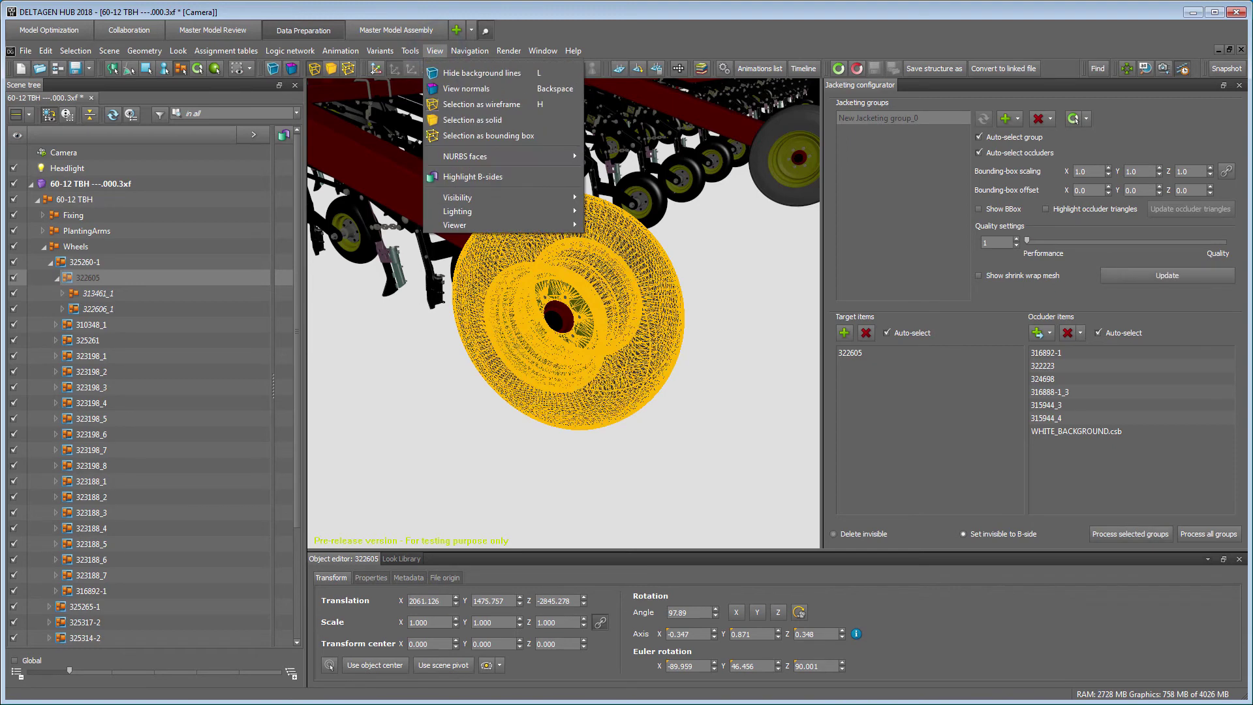
click(486, 176)
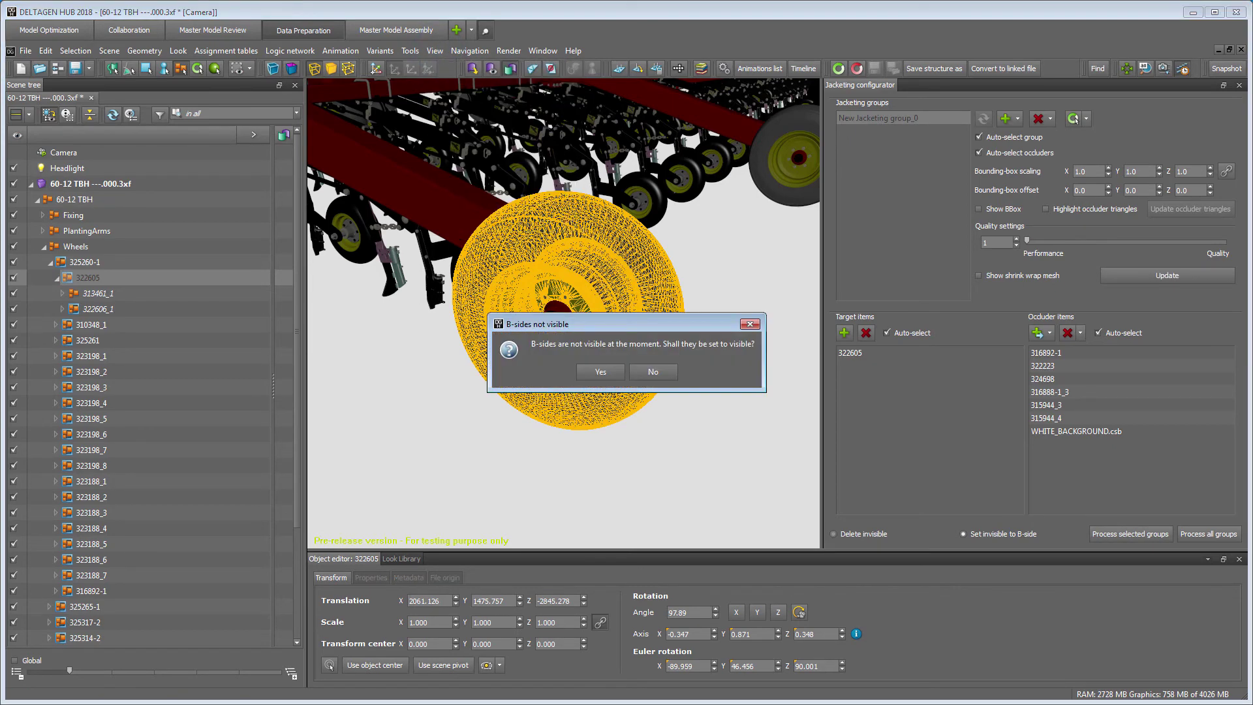
click(600, 371)
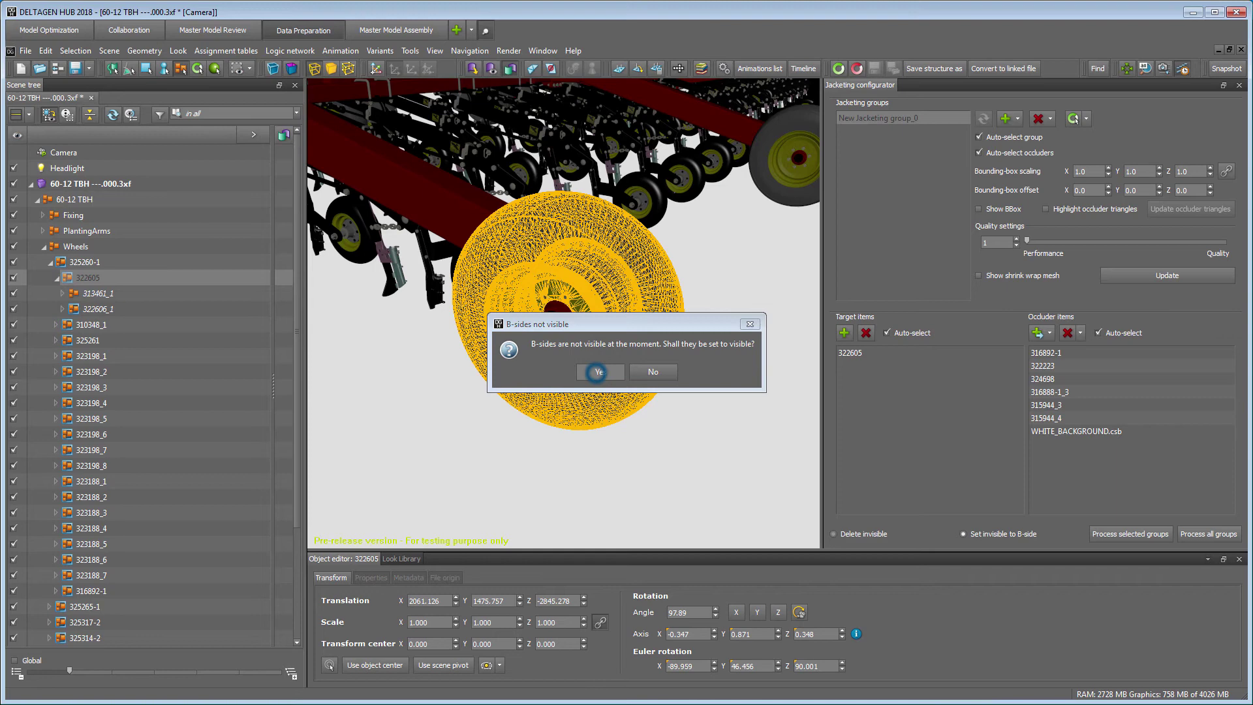
click(435, 51)
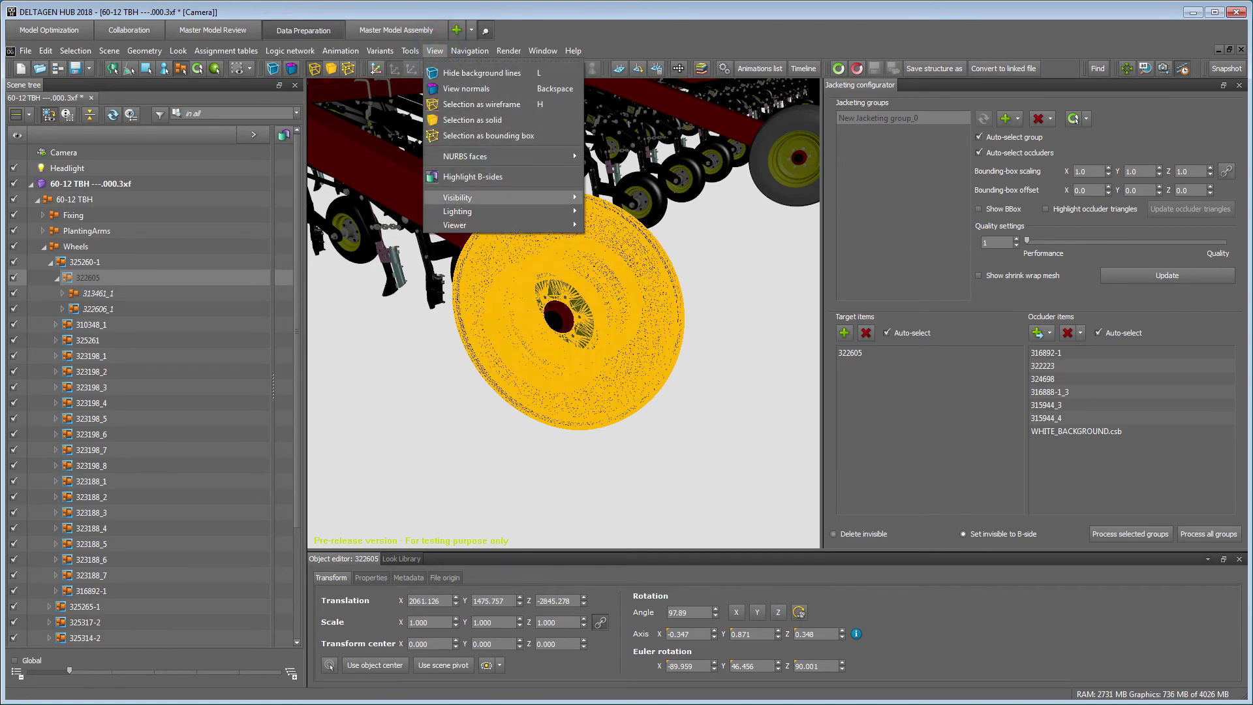
mouse_move(469, 197)
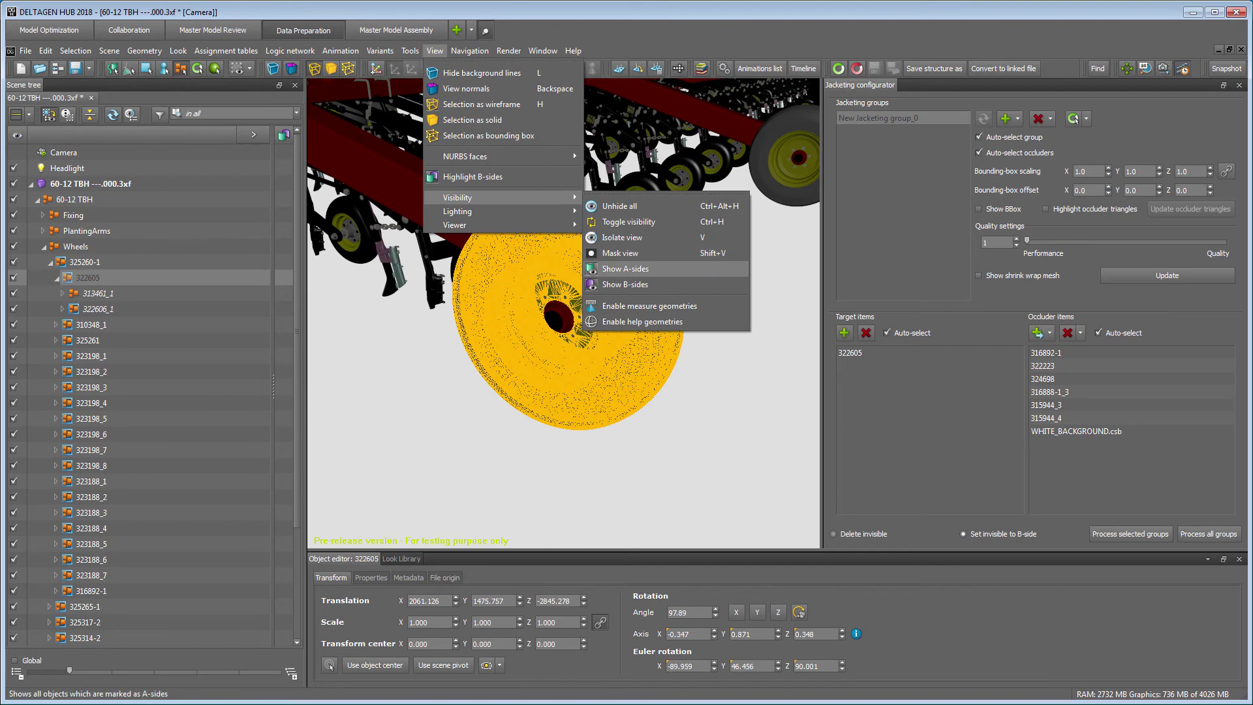
click(629, 268)
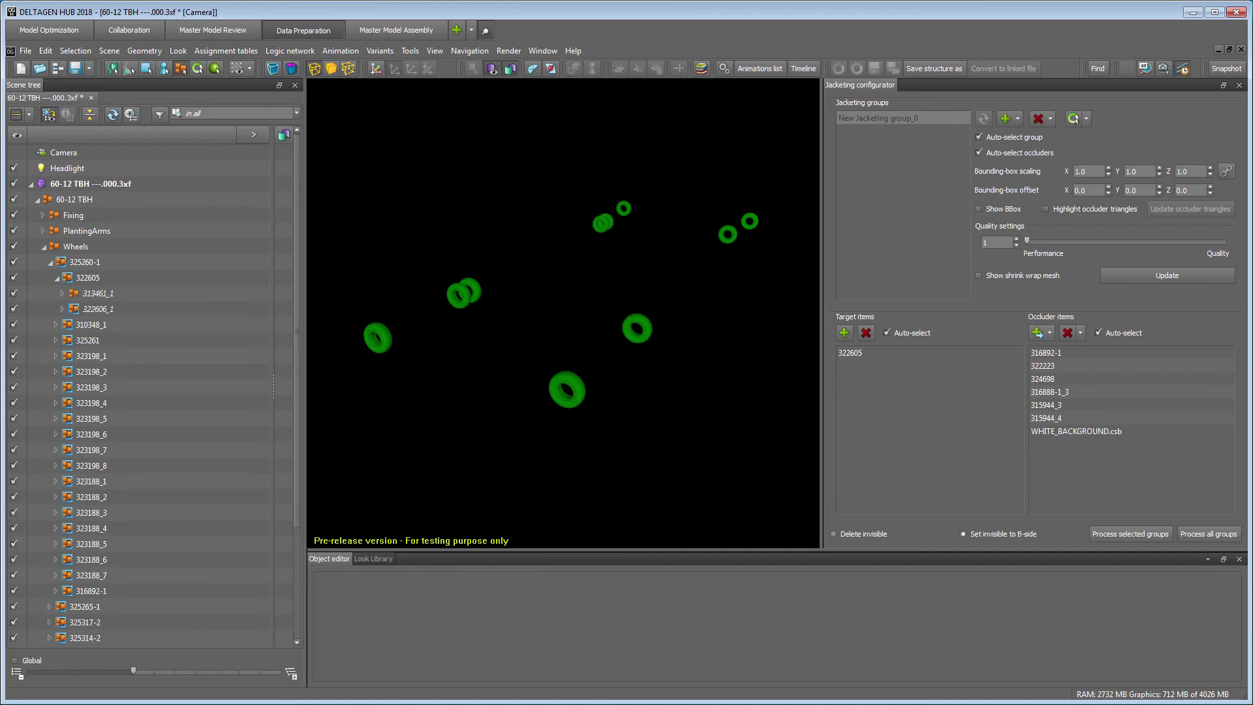
Show the properties of wheel part 322606_1.
click(107, 309)
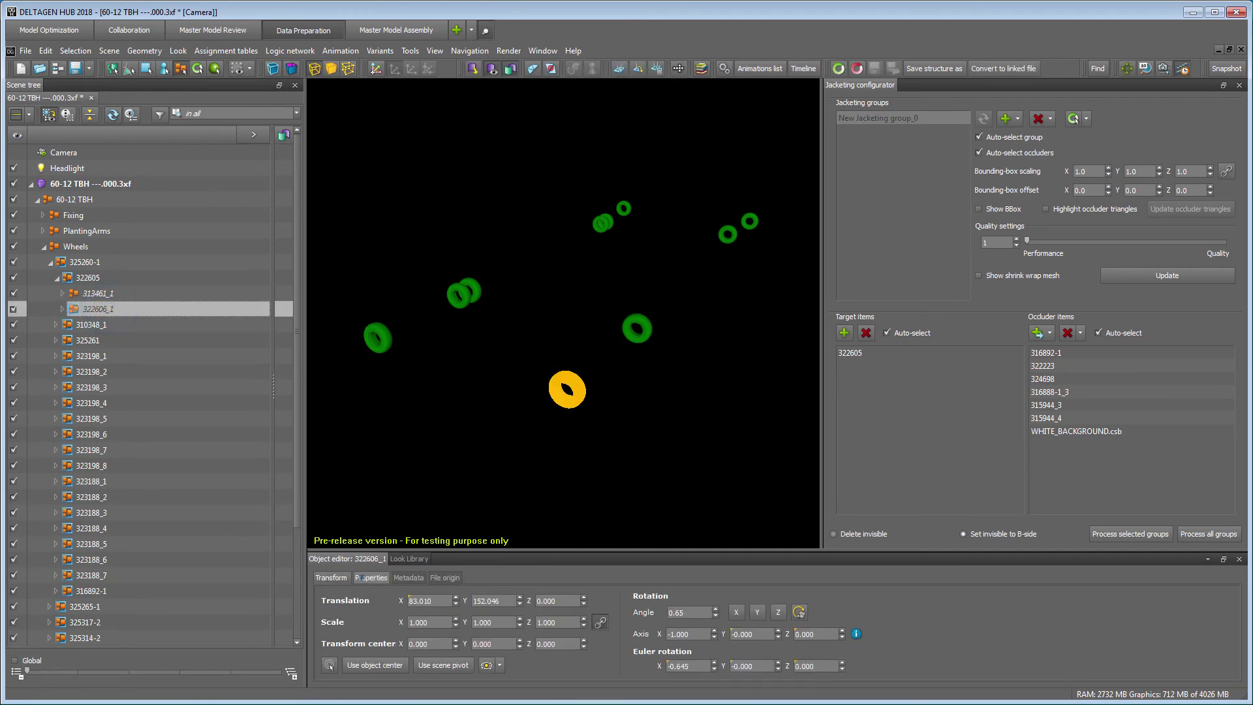
click(361, 577)
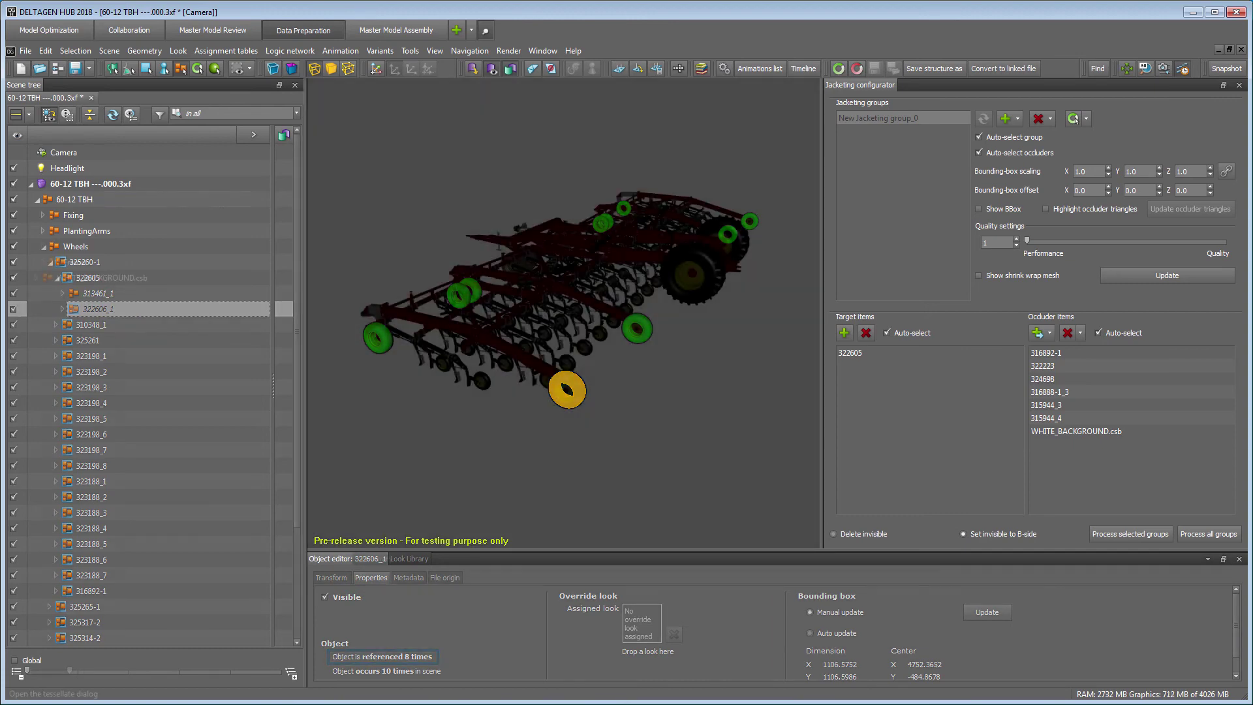
click(543, 51)
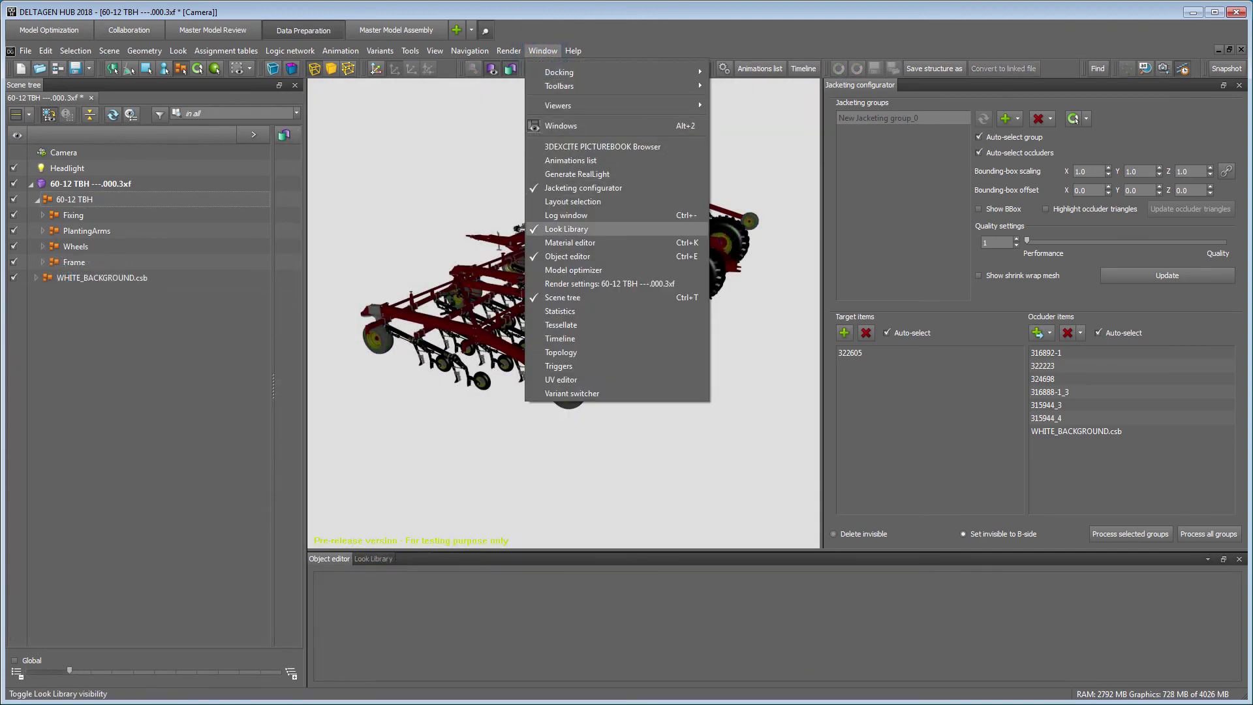
Update statistics for the whole 60-12 TBH model: 10338 shapes, 10158 bodies, 12812276 triangles.
click(559, 310)
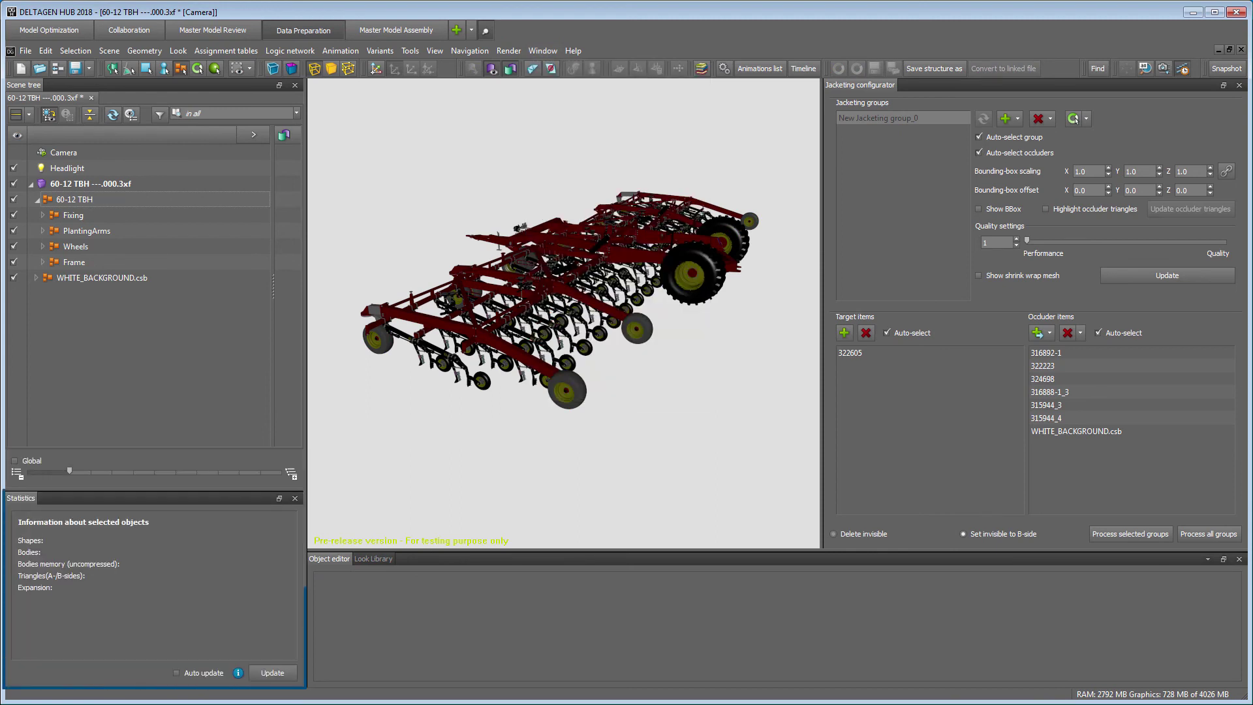
click(112, 199)
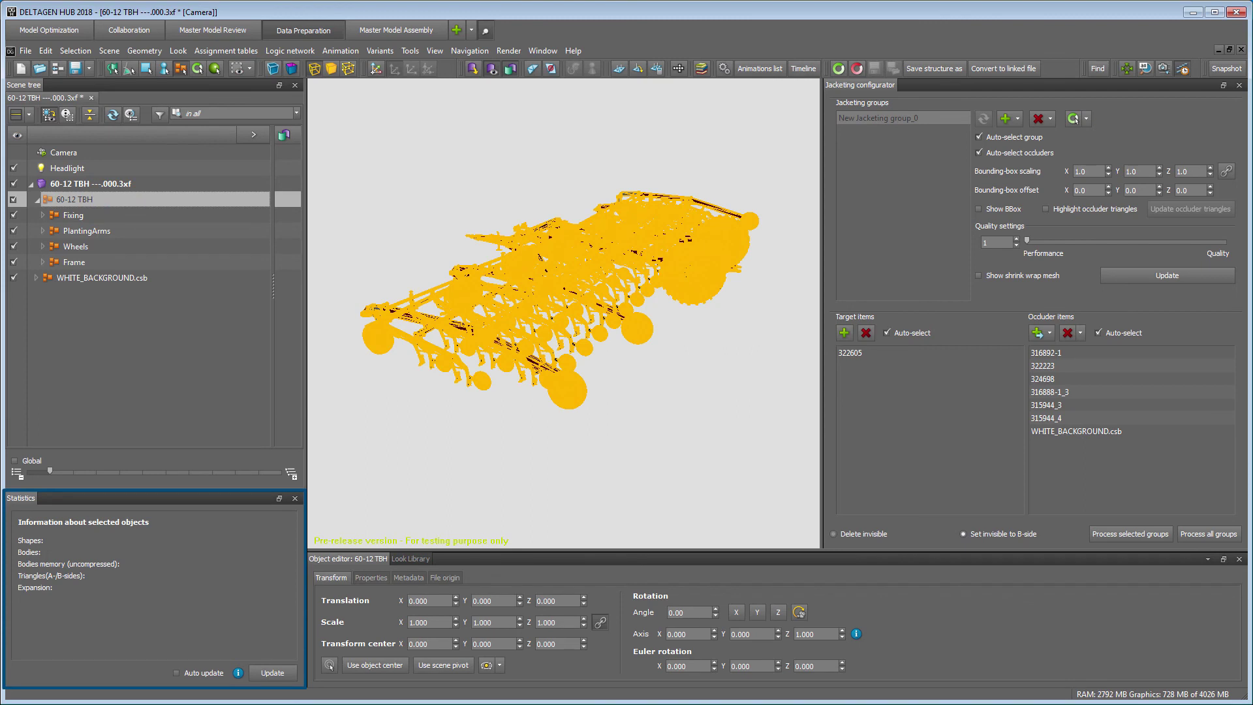
click(264, 672)
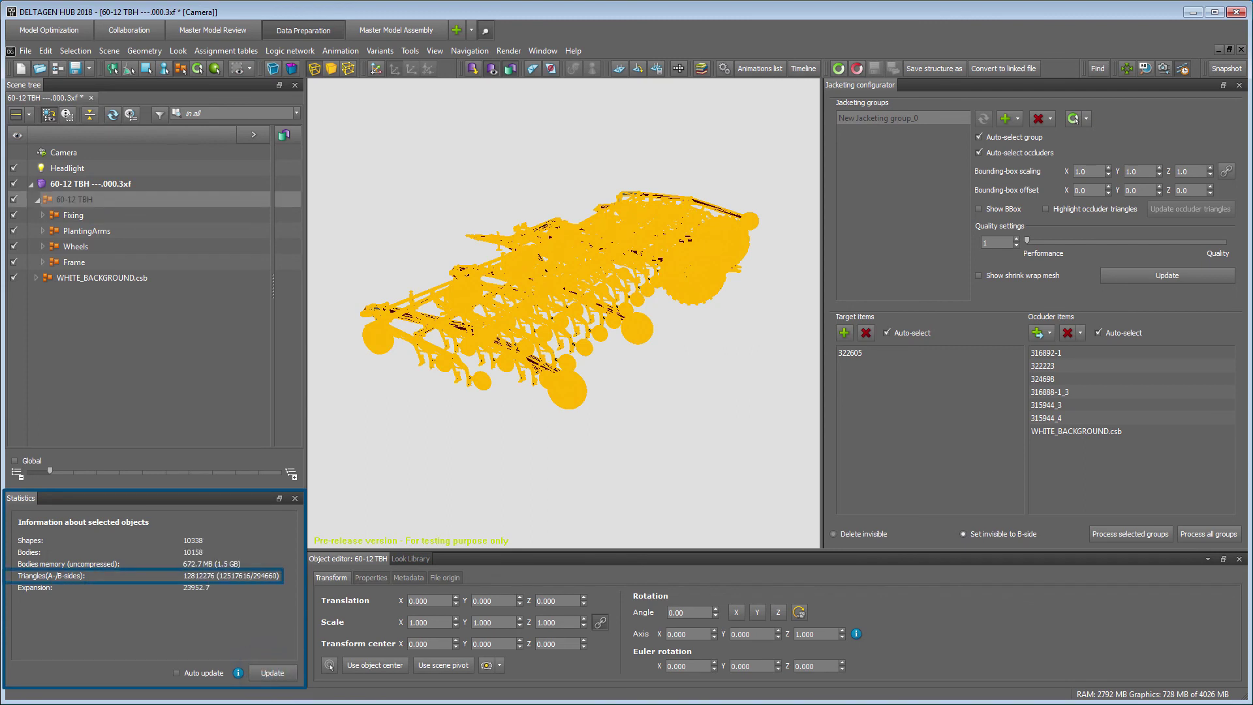